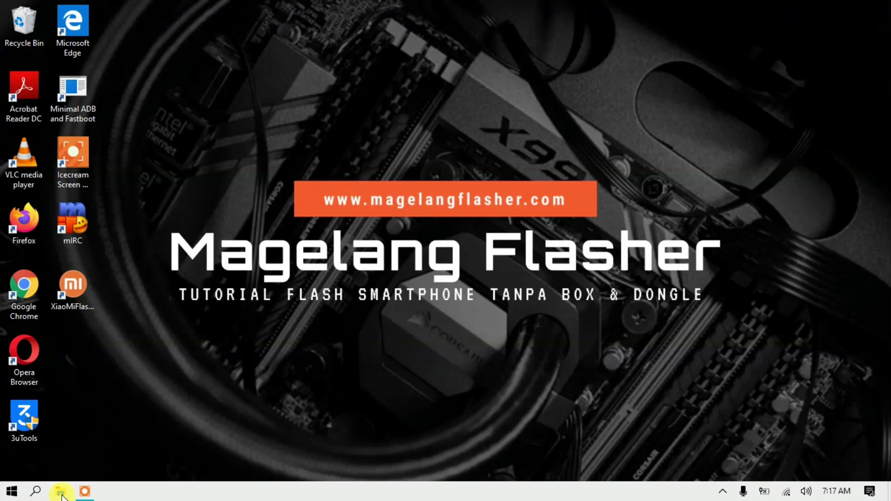
# Open the archive A6020a46_S105_161124_ROW_QPST.rar from SMARTPHONE REPAIR\LENOVO\A6020 on the D: drive.
pyautogui.press('super+e')
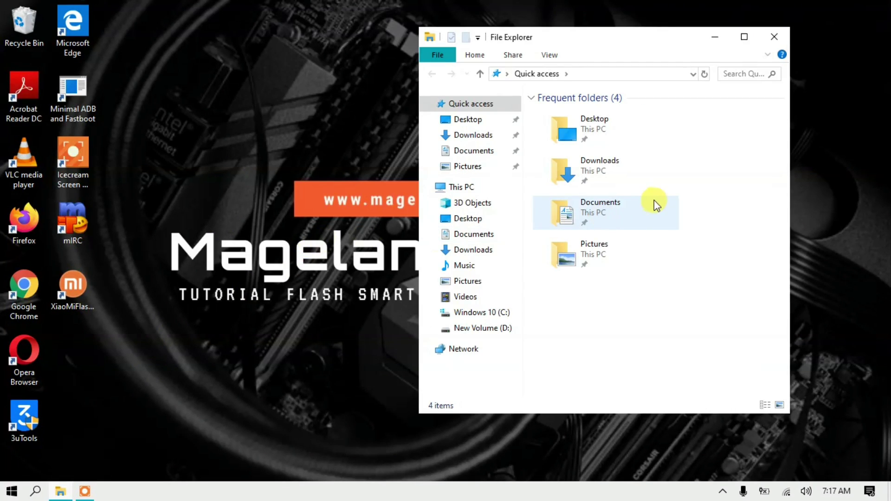
pyautogui.click(506, 328)
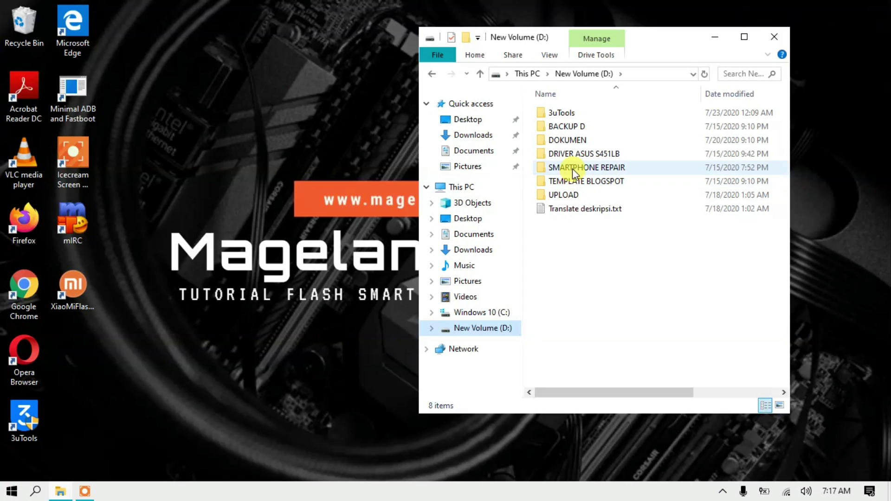
pyautogui.doubleClick(572, 169)
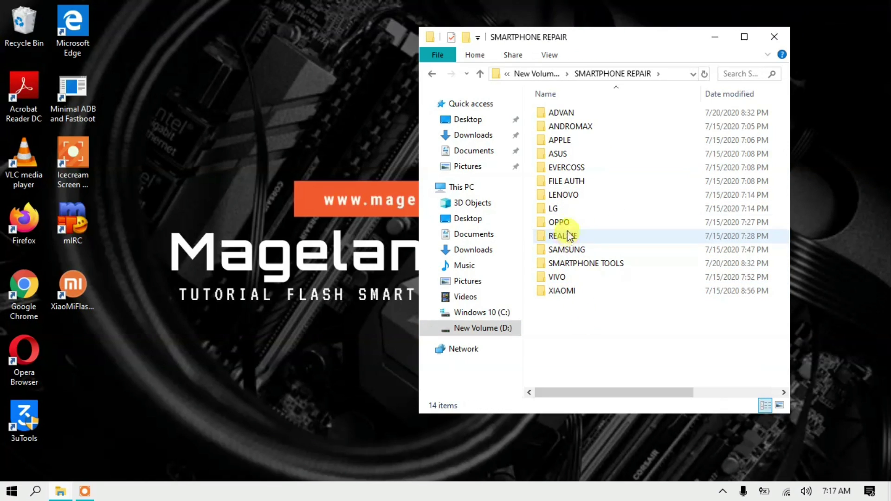
pyautogui.doubleClick(571, 195)
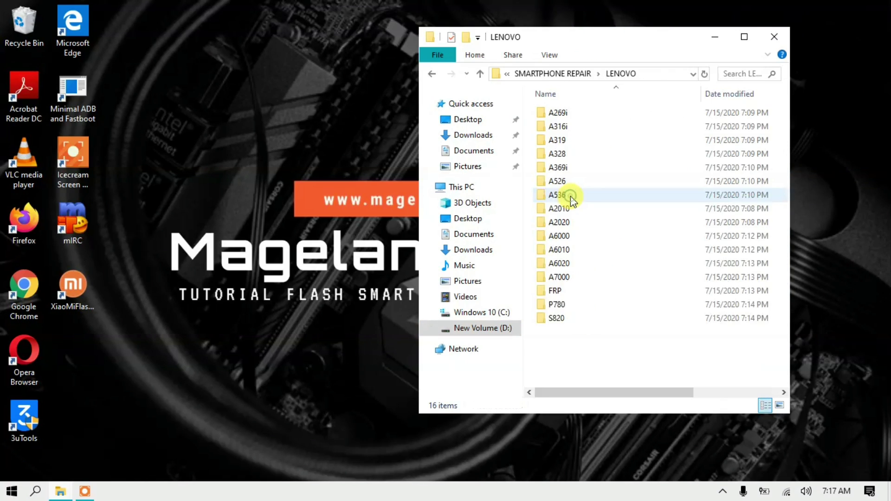
pyautogui.doubleClick(566, 262)
pyautogui.click(589, 116)
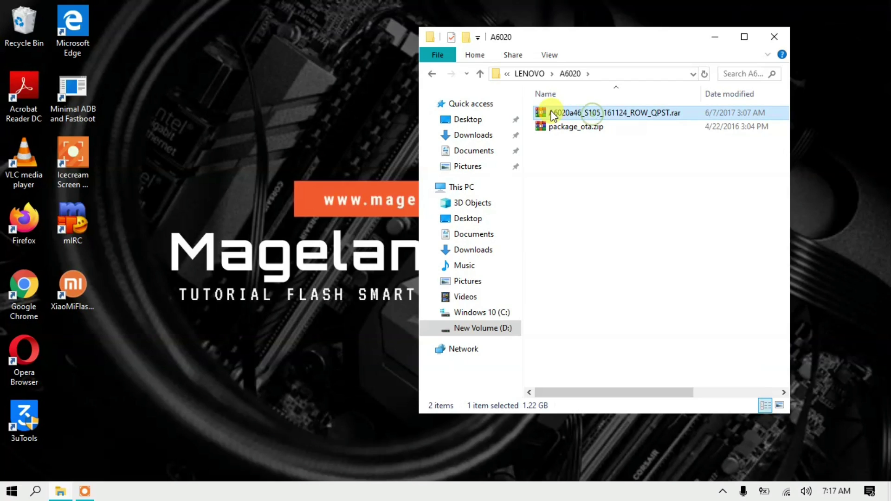
pyautogui.doubleClick(576, 113)
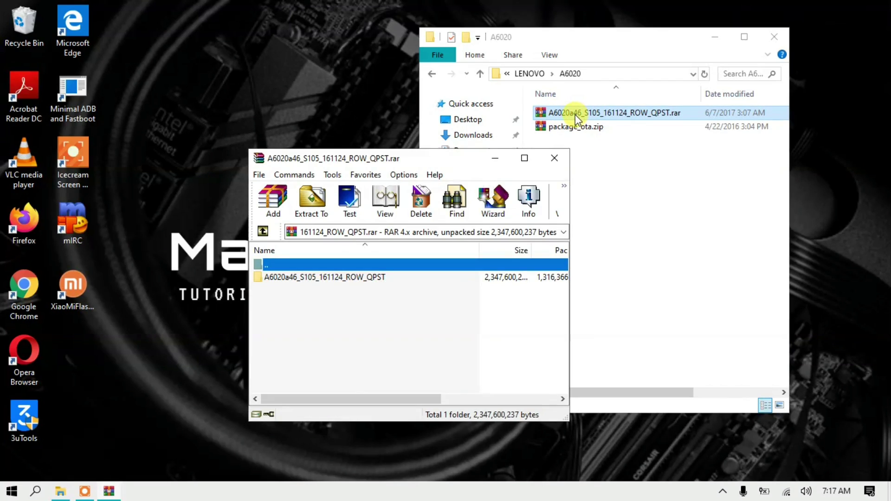
# Extract the A6020a46_S105_161124_ROW_QPST folder from the archive to the Desktop, then close the archive and its folder window.
pyautogui.click(354, 277)
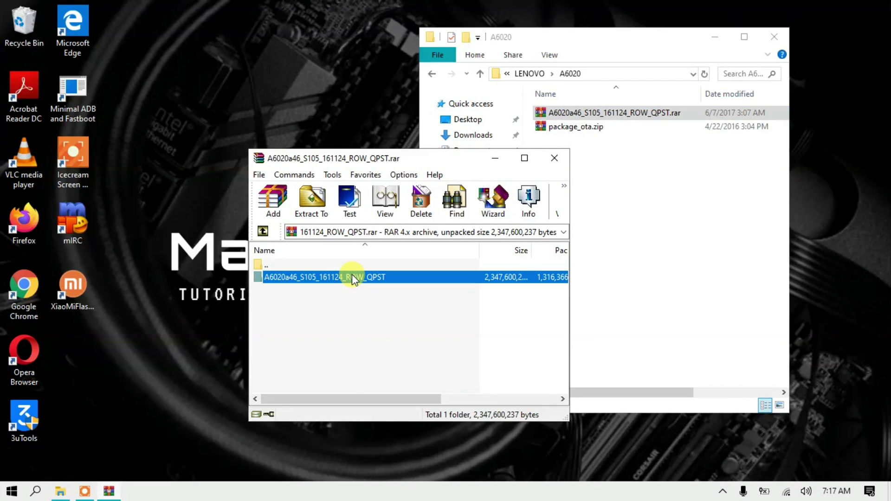
pyautogui.click(315, 208)
pyautogui.click(469, 180)
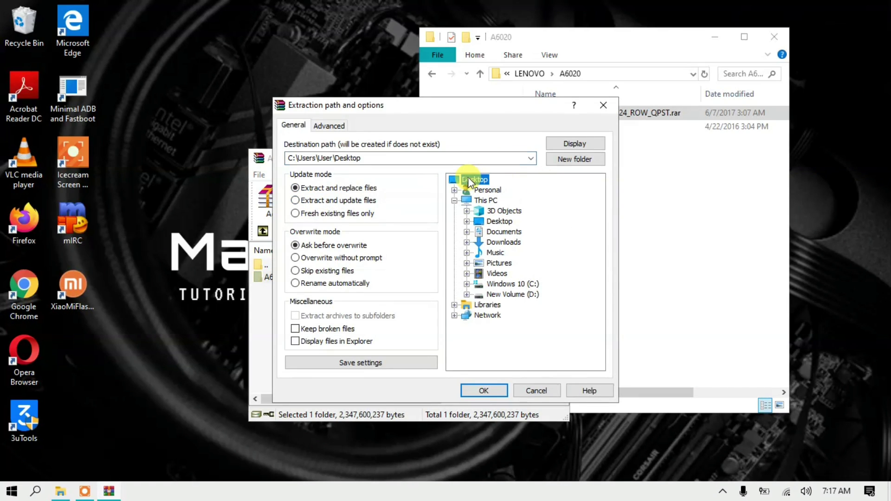
pyautogui.click(478, 391)
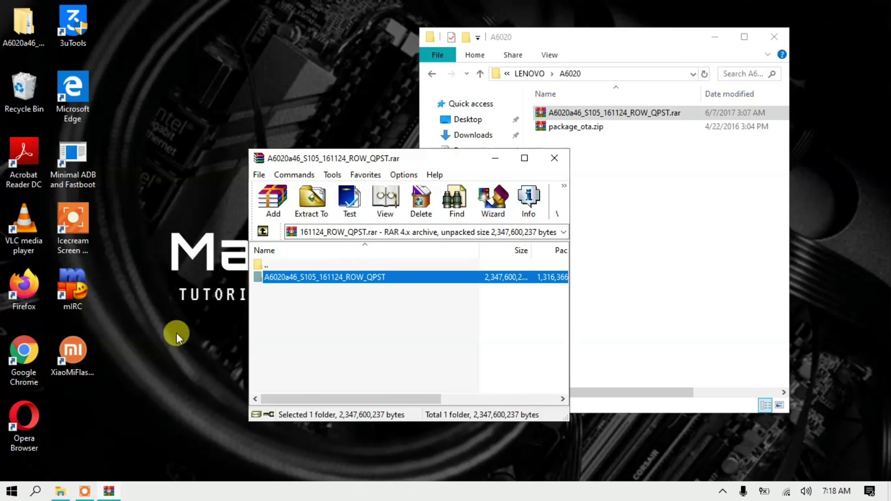
pyautogui.click(342, 346)
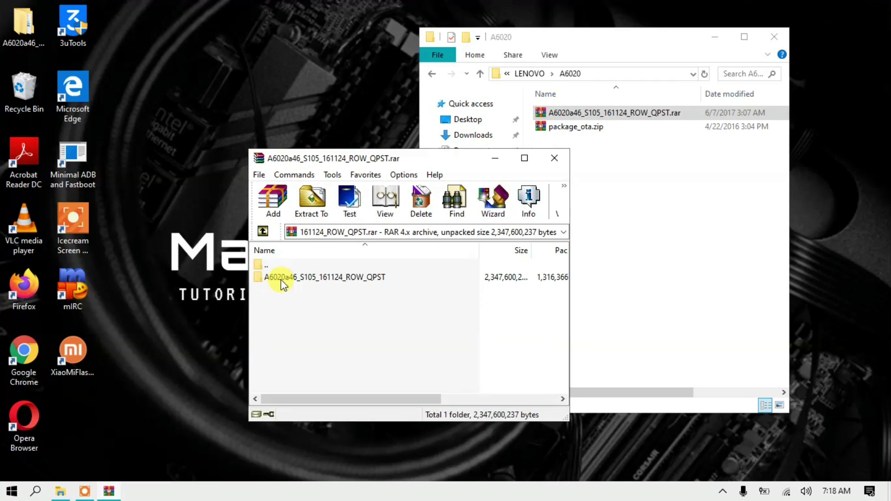
pyautogui.click(558, 161)
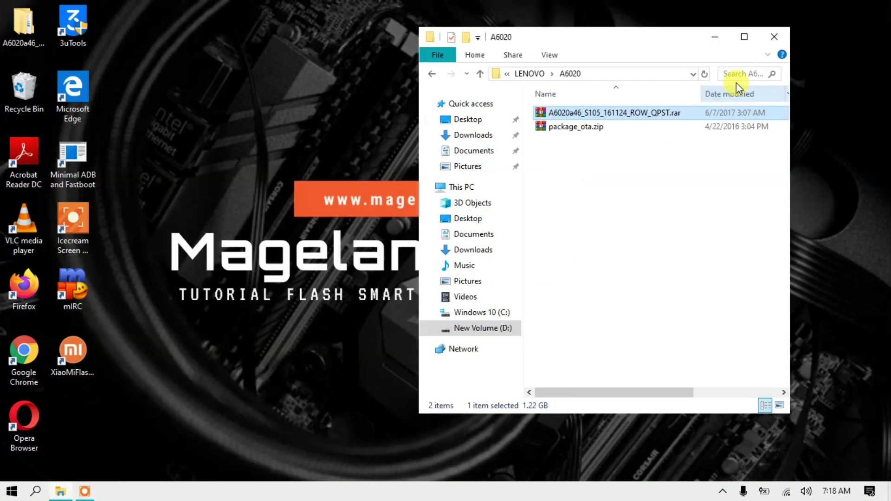
pyautogui.click(773, 37)
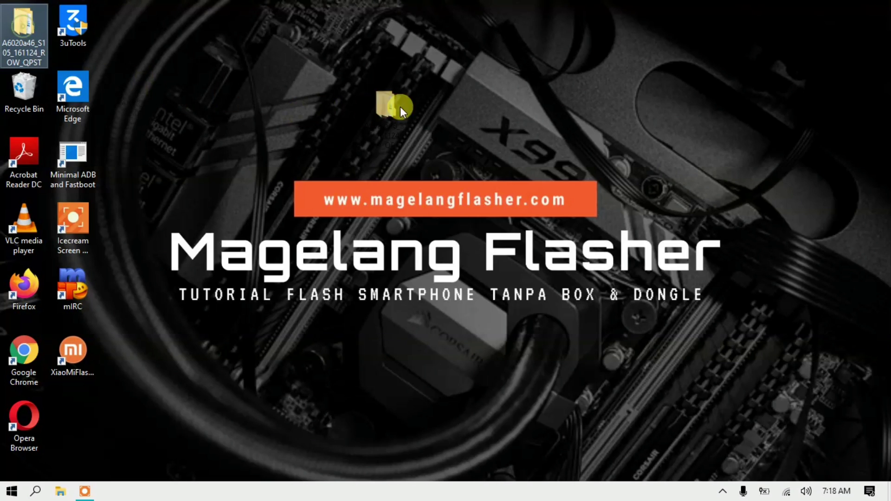
# Rearrange the desktop by moving the extracted firmware folder to open space and the 3uTools and XiaoMiFlash shortcuts to the top row.
pyautogui.moveTo(400, 106); pyautogui.dragTo(402, 108)
pyautogui.moveTo(79, 31); pyautogui.dragTo(26, 29)
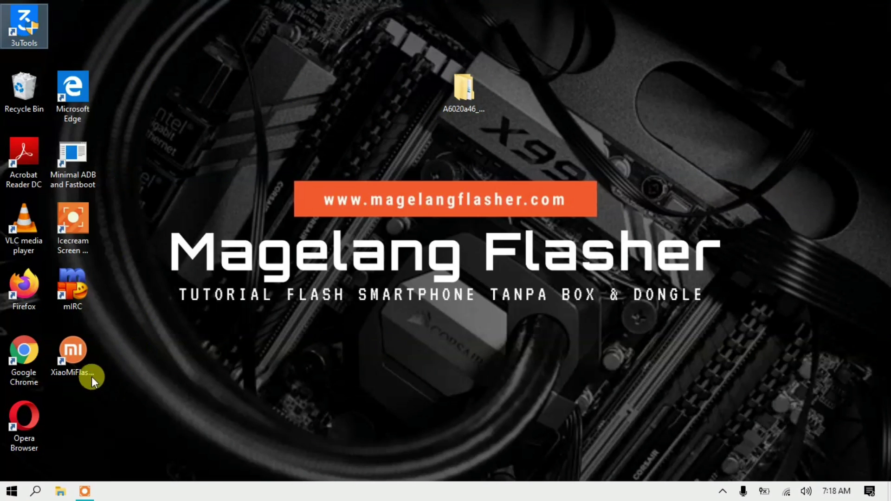
pyautogui.moveTo(74, 343); pyautogui.dragTo(144, 101)
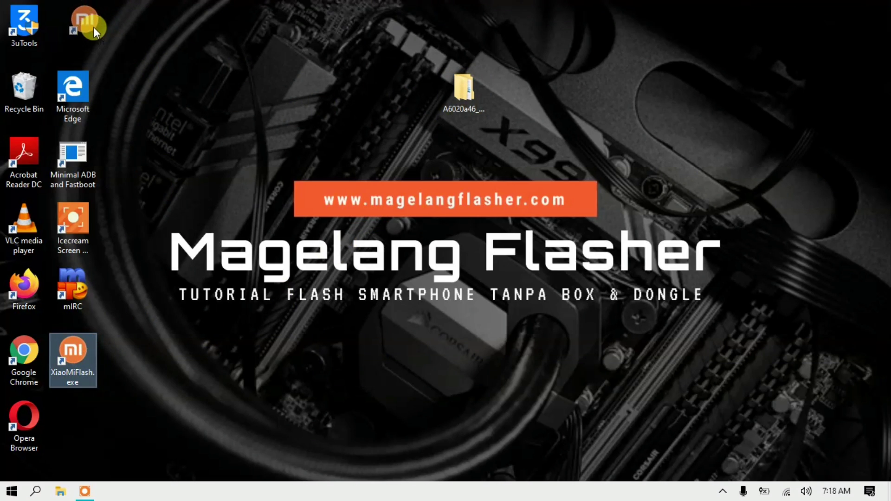
pyautogui.moveTo(93, 27); pyautogui.dragTo(93, 27)
# Open the Drivers folder inside the extracted A6020a46_S105_161124_ROW_QPST folder on the desktop.
pyautogui.click(464, 100)
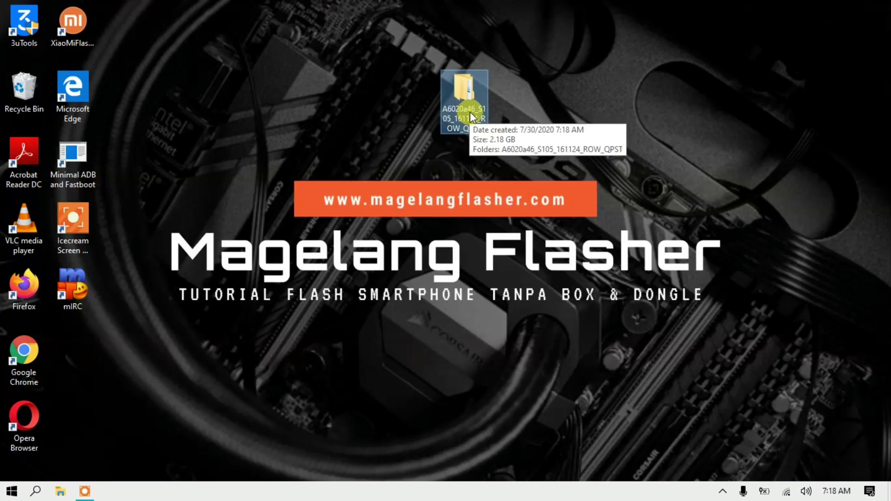
pyautogui.doubleClick(469, 112)
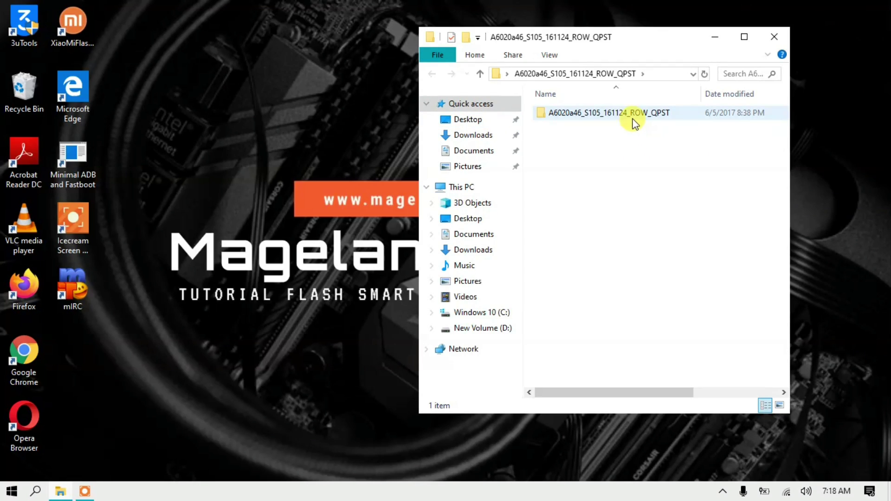
pyautogui.doubleClick(634, 119)
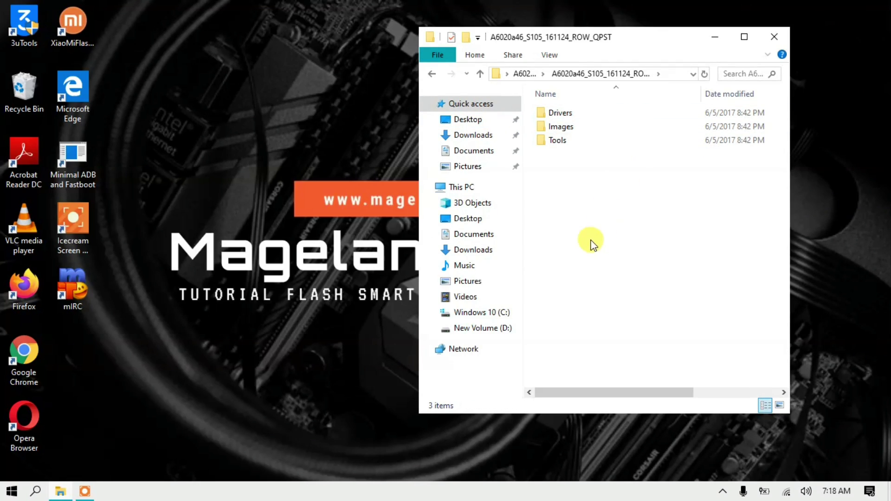
pyautogui.click(591, 115)
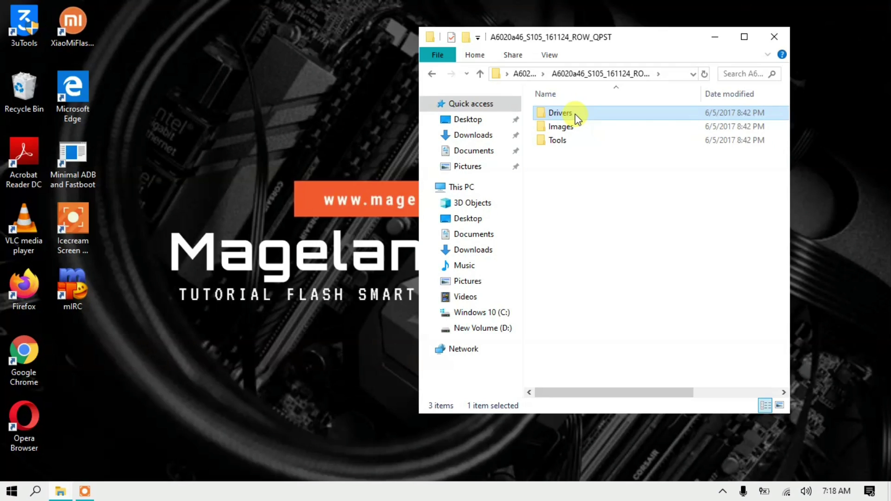
pyautogui.doubleClick(575, 114)
# Install the Lenovo USB driver with Lenovo_USB_Driver_1.1.34_Setup.exe and finish its setup wizard.
pyautogui.click(577, 115)
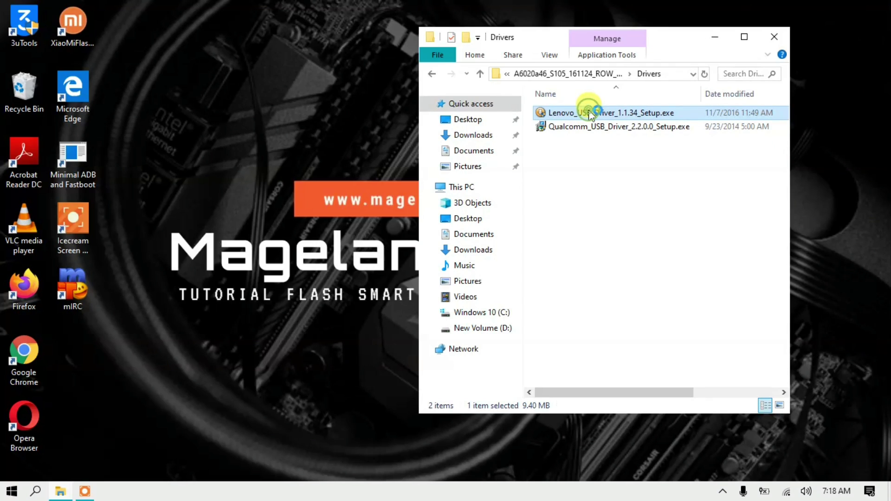
pyautogui.doubleClick(590, 113)
pyautogui.click(513, 351)
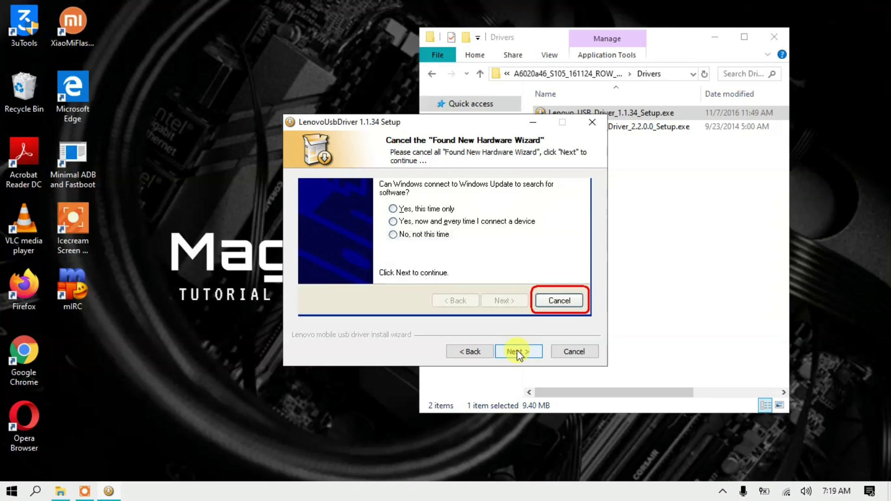
pyautogui.click(516, 352)
pyautogui.click(517, 352)
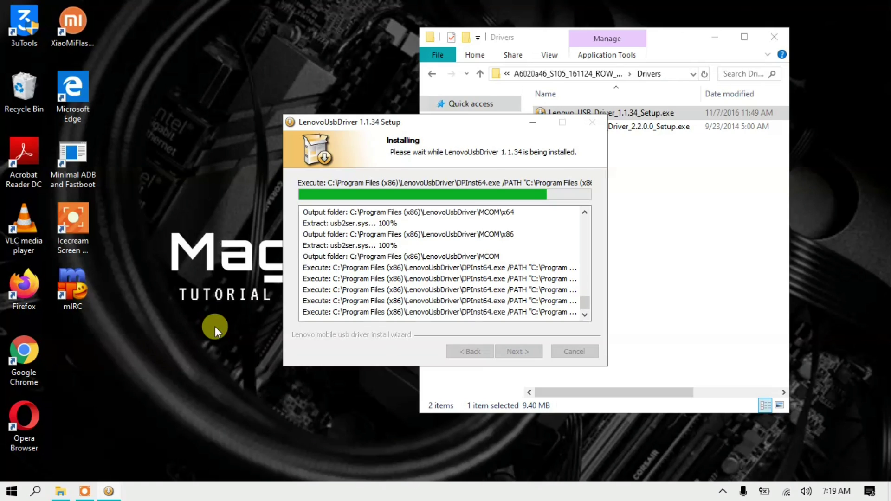
pyautogui.click(526, 355)
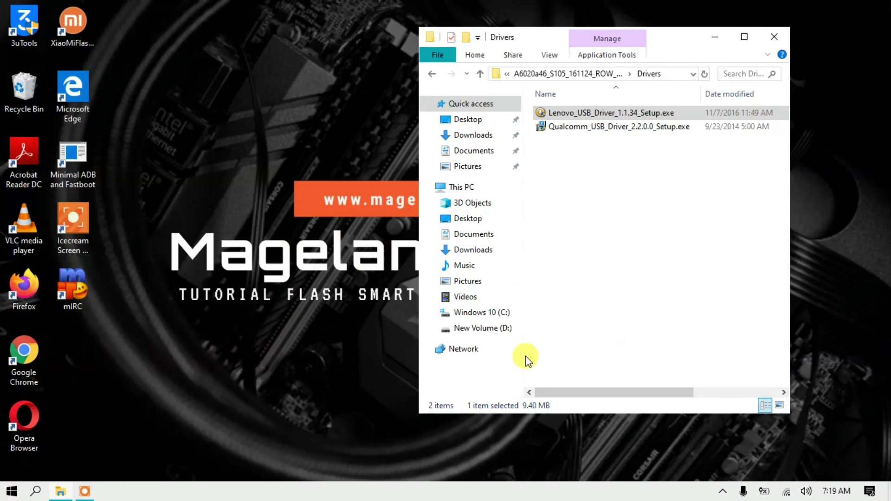
# Try to install the Qualcomm USB driver with Qualcomm_USB_Driver_2.2.0.0_Setup.exe.
pyautogui.click(618, 199)
pyautogui.click(608, 132)
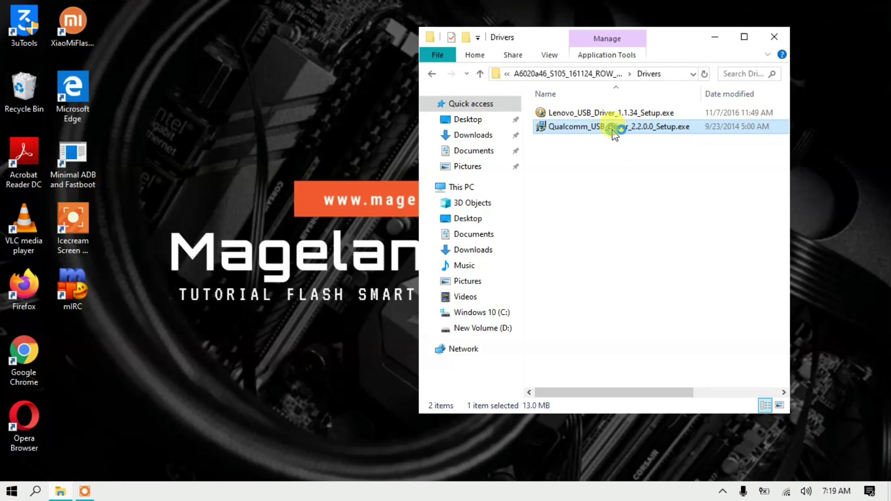
pyautogui.doubleClick(612, 130)
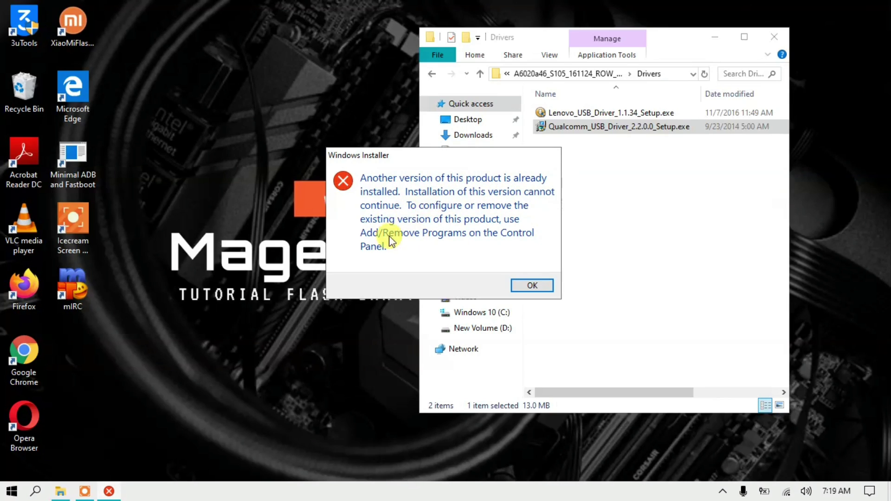
pyautogui.click(515, 281)
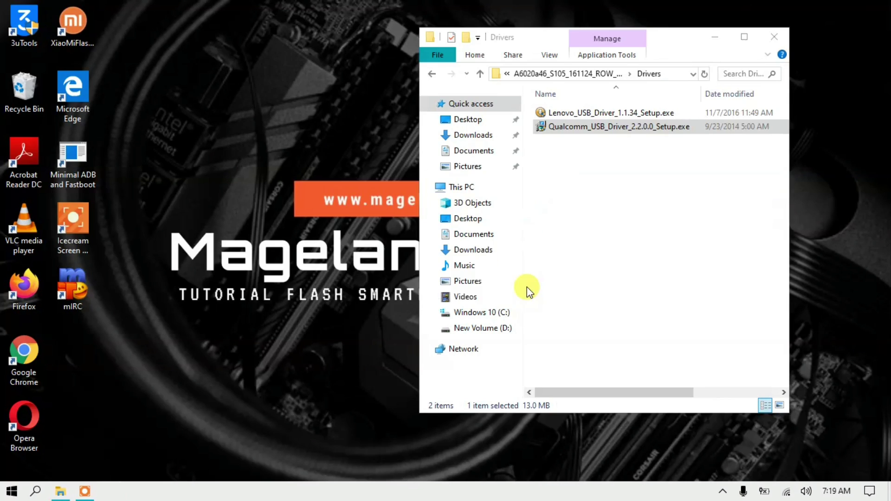
# Look through the firmware image files in the Images folder of the extracted package.
pyautogui.click(431, 75)
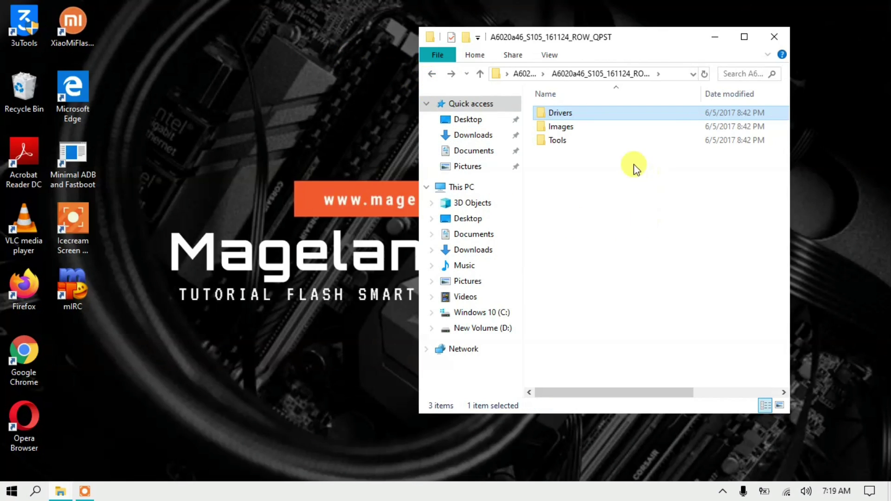
pyautogui.click(562, 133)
pyautogui.doubleClick(563, 133)
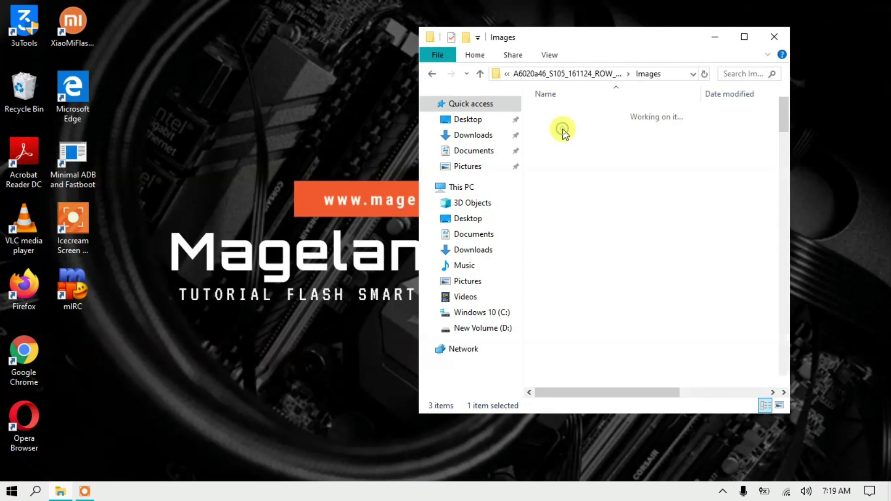
pyautogui.scroll(-8, 568, 139)
pyautogui.scroll(-20, 569, 144)
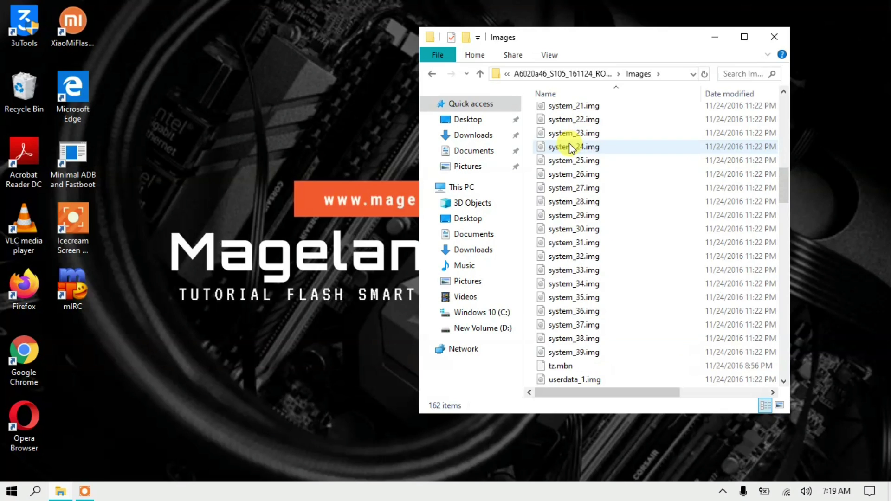
pyautogui.scroll(-16, 569, 150)
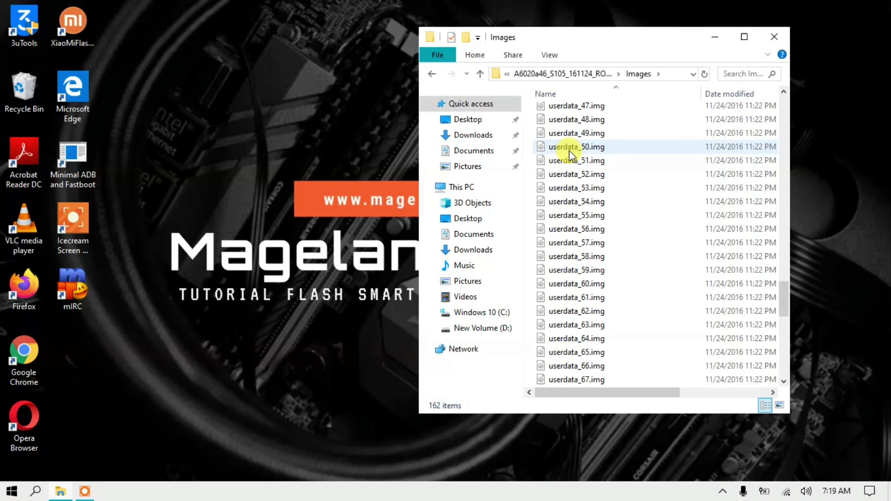
# Launch the QPST.2.7.438.msi installer from the Tools folder of the extracted package.
pyautogui.click(432, 74)
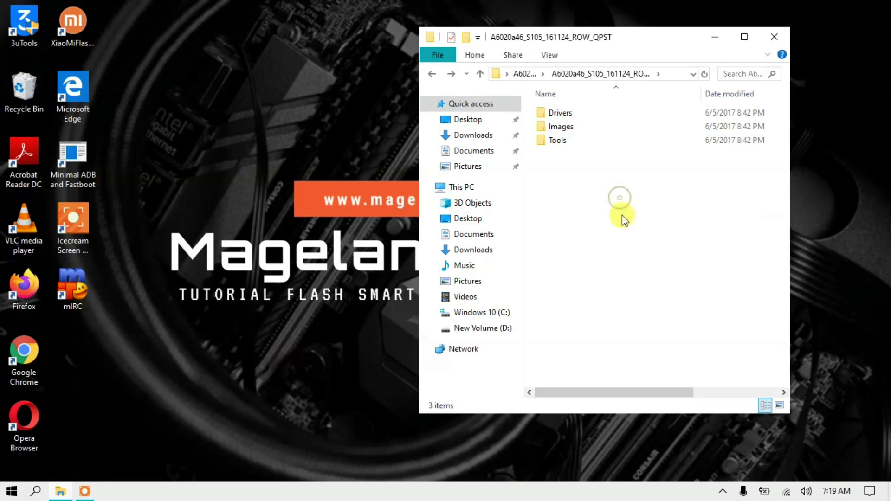
pyautogui.click(554, 143)
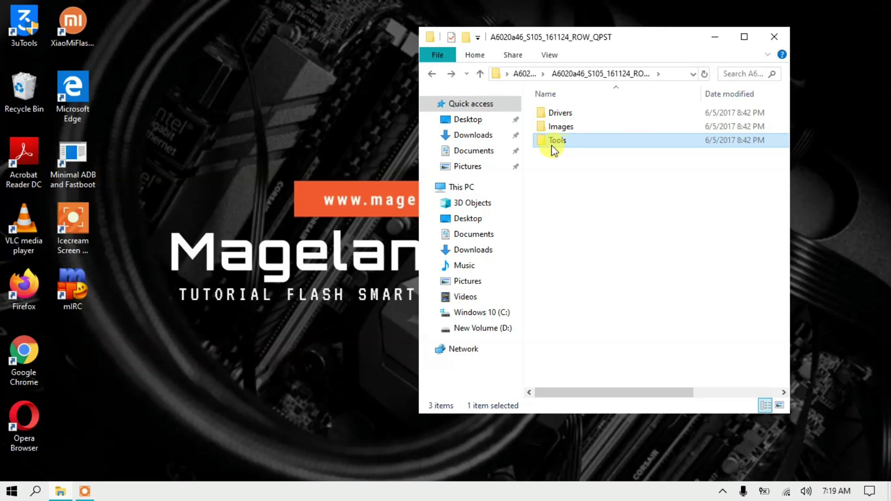
pyautogui.doubleClick(555, 142)
pyautogui.click(557, 128)
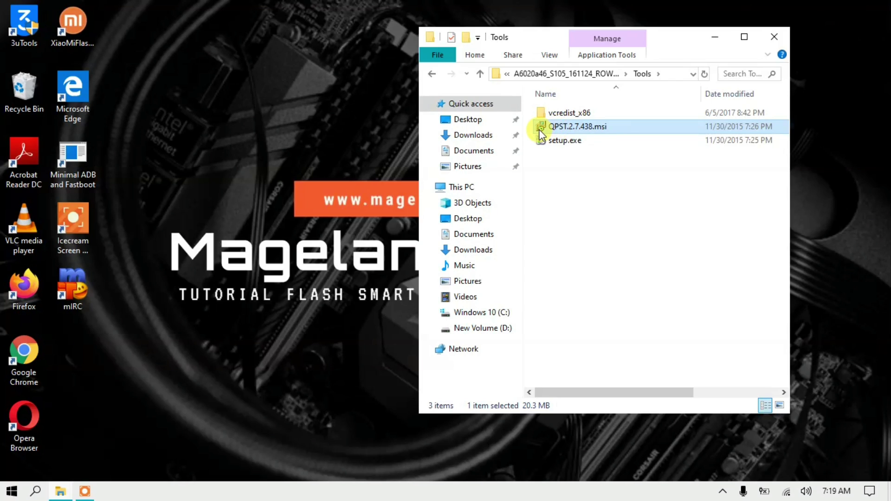
pyautogui.doubleClick(575, 127)
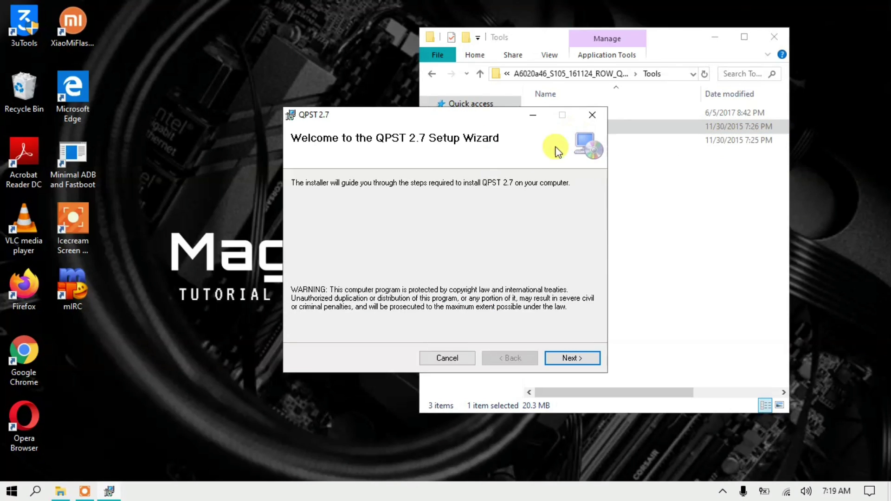
# Accept the QPST 2.7 license agreement and proceed to the installation folder selection.
pyautogui.click(591, 362)
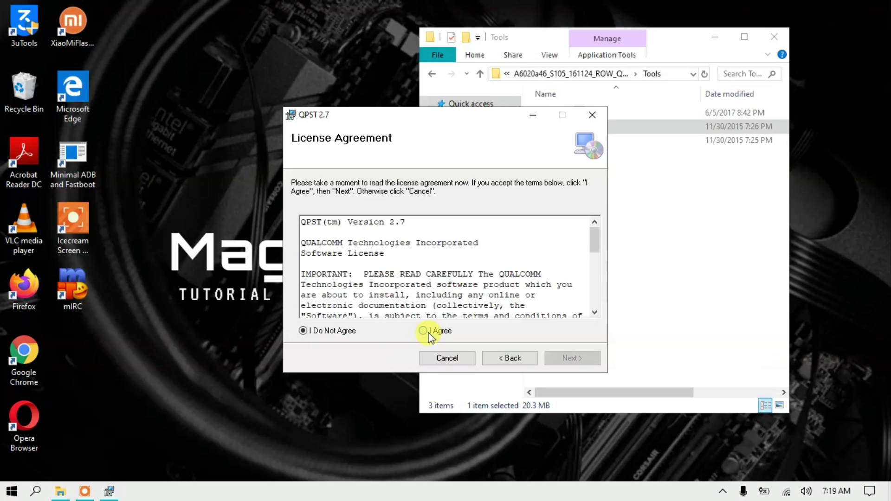
pyautogui.click(425, 330)
pyautogui.click(578, 363)
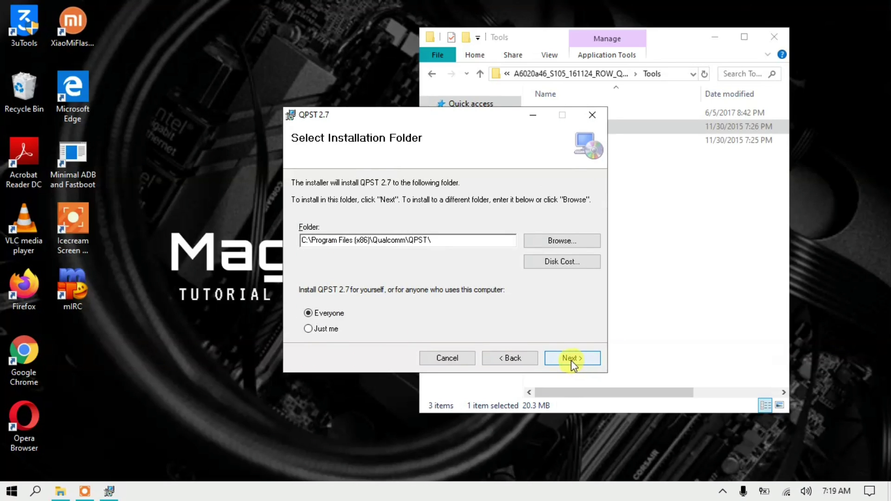
# Install QPST 2.7 for everyone in C:\Program Files (x86)\Qualcomm\QPST\ and close the finished installer.
pyautogui.click(580, 357)
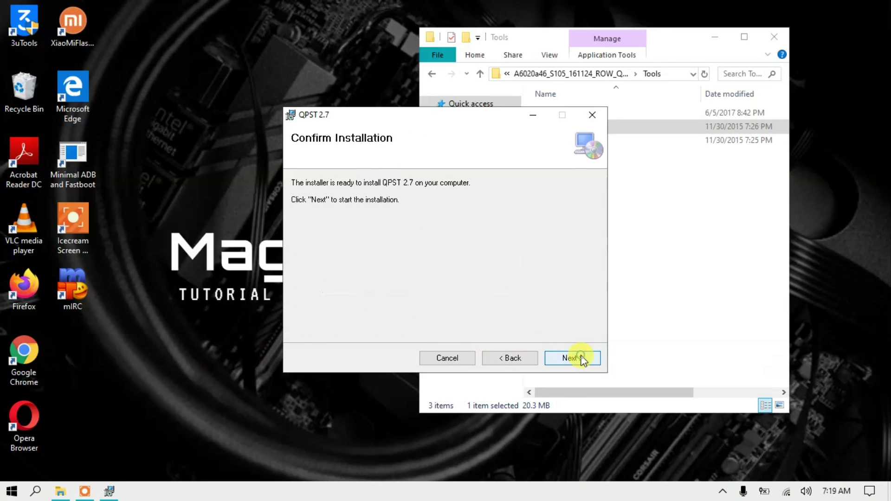
pyautogui.click(572, 358)
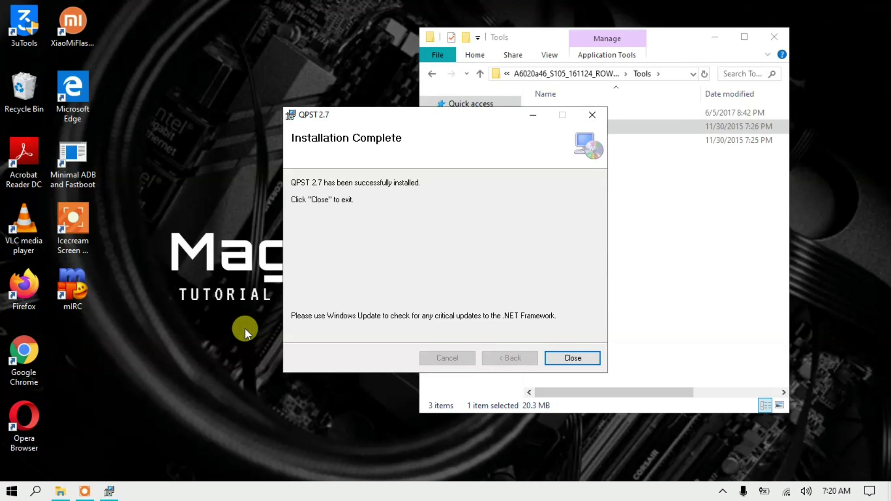
pyautogui.click(575, 359)
# Move the Tools folder window aside and launch QFIL from the QPST group of installed programs.
pyautogui.moveTo(525, 42); pyautogui.dragTo(612, 19)
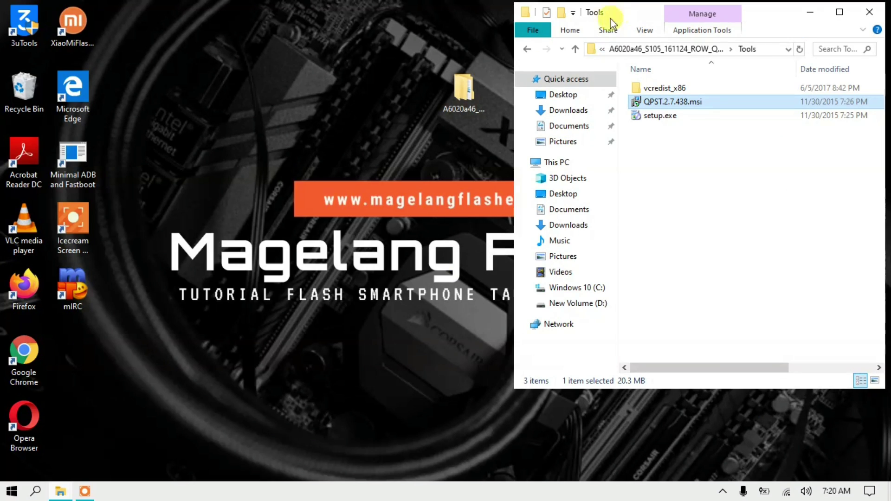
pyautogui.click(161, 396)
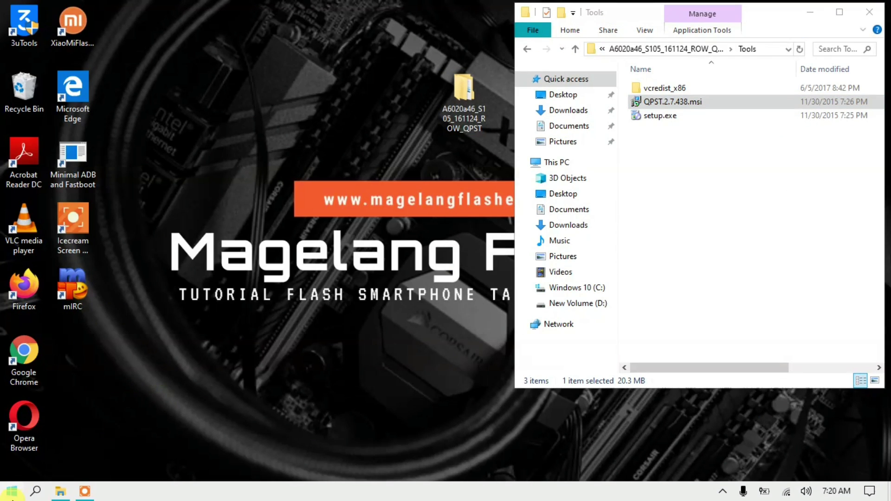
pyautogui.click(12, 493)
pyautogui.scroll(-5, 119, 389)
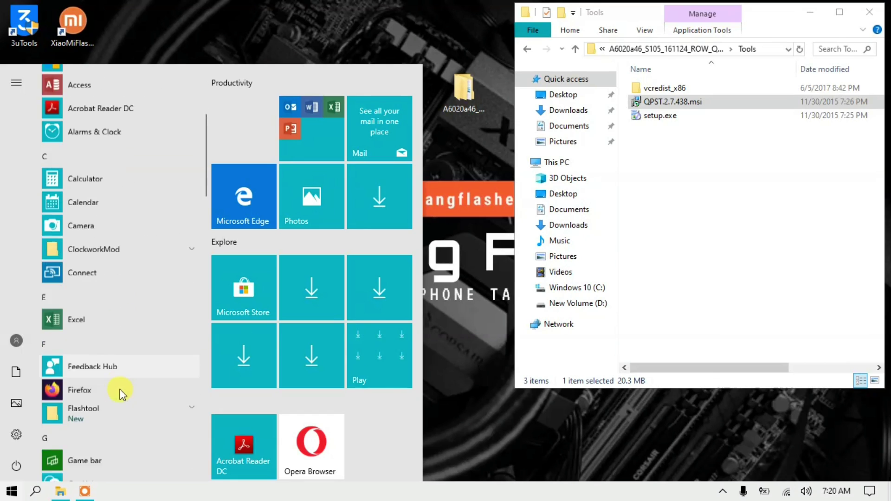
pyautogui.scroll(-7, 121, 394)
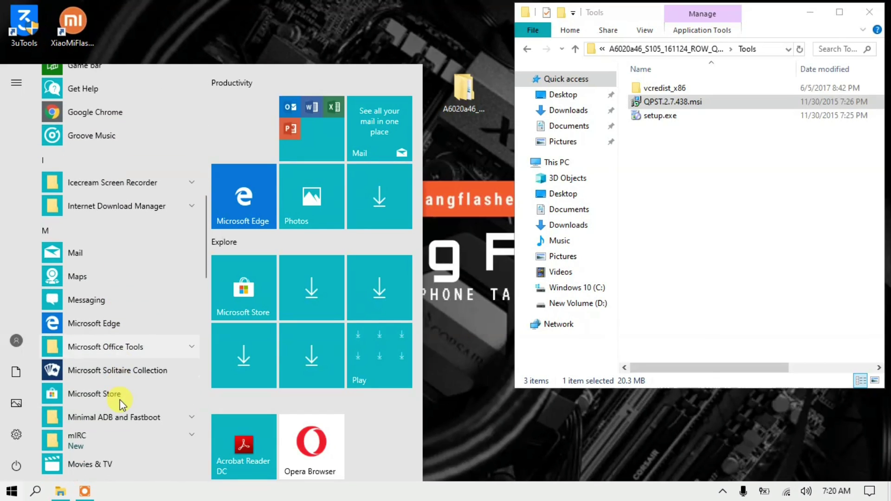
pyautogui.scroll(-8, 120, 399)
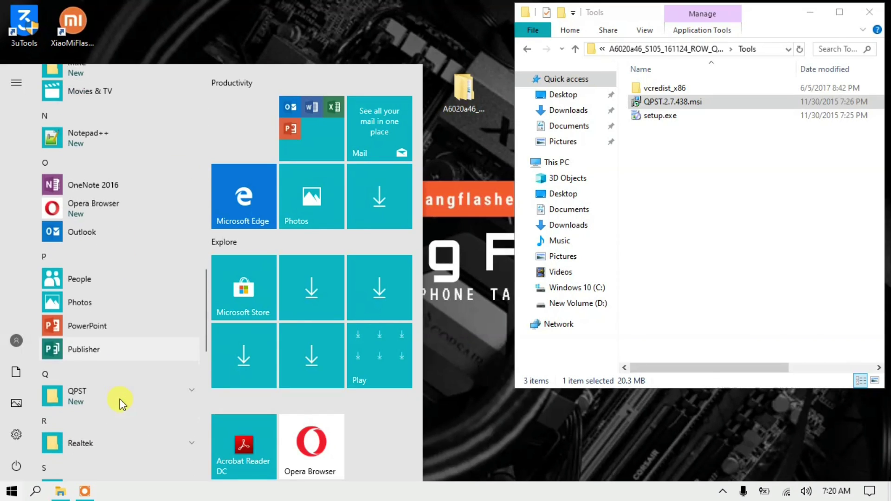
pyautogui.scroll(-3, 119, 399)
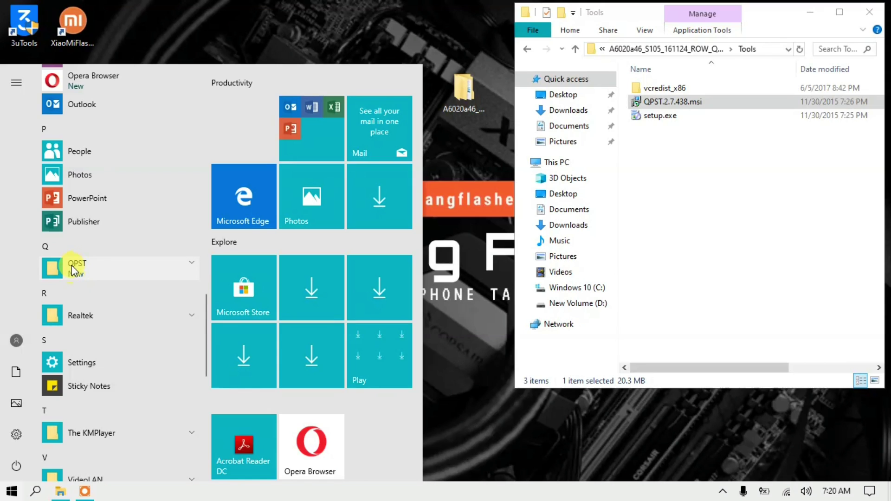
pyautogui.click(101, 270)
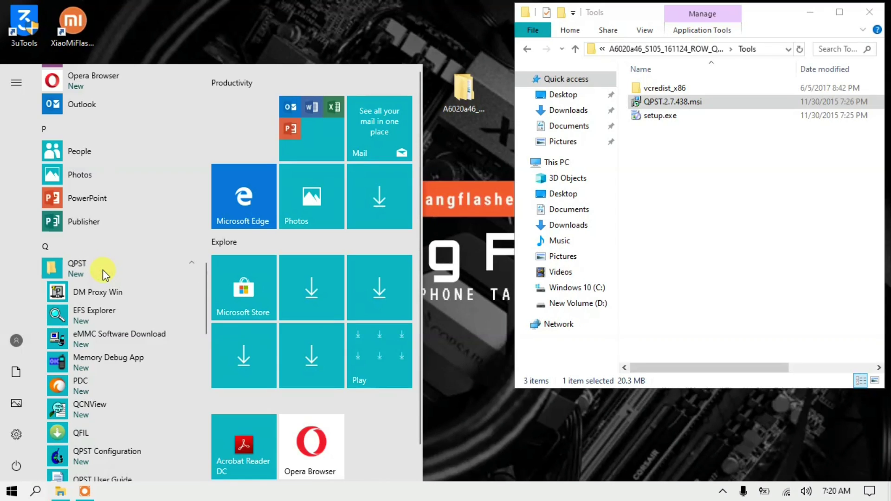
pyautogui.scroll(-3, 102, 273)
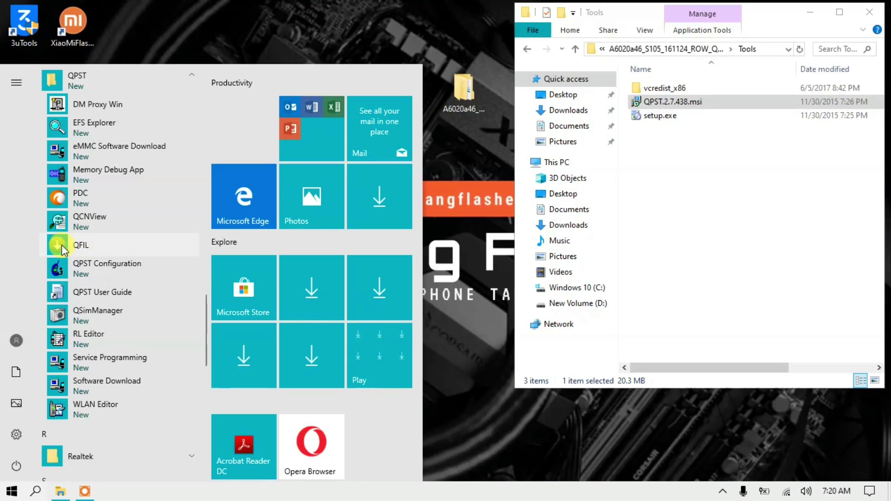
pyautogui.click(80, 247)
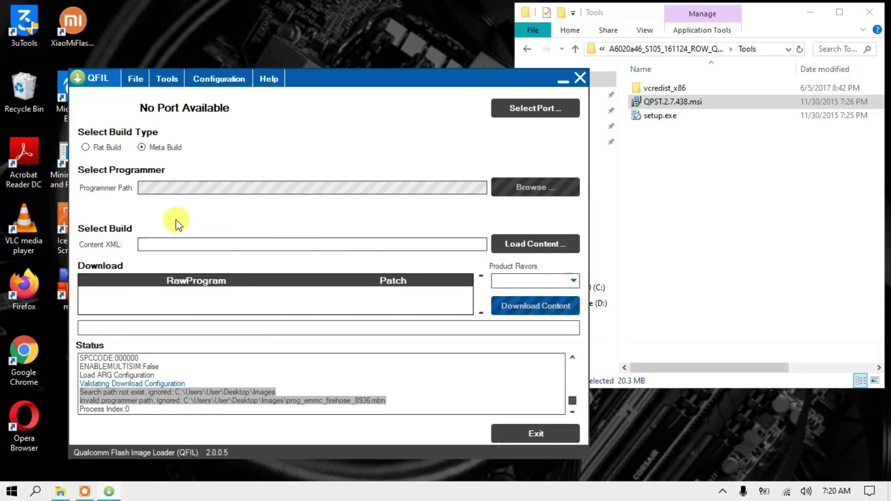
# Arrange the QFIL window and the Tools folder window side by side without overlap.
pyautogui.moveTo(319, 78); pyautogui.dragTo(258, 11)
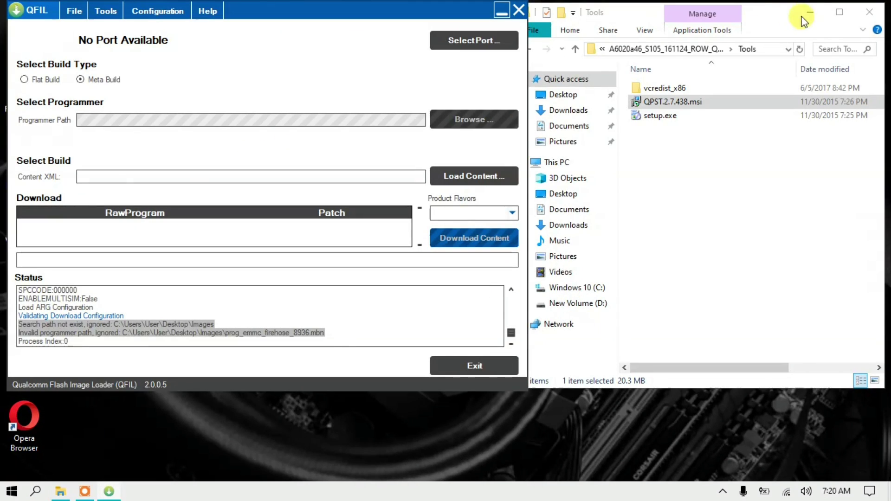
pyautogui.click(779, 17)
pyautogui.moveTo(638, 14); pyautogui.dragTo(657, 16)
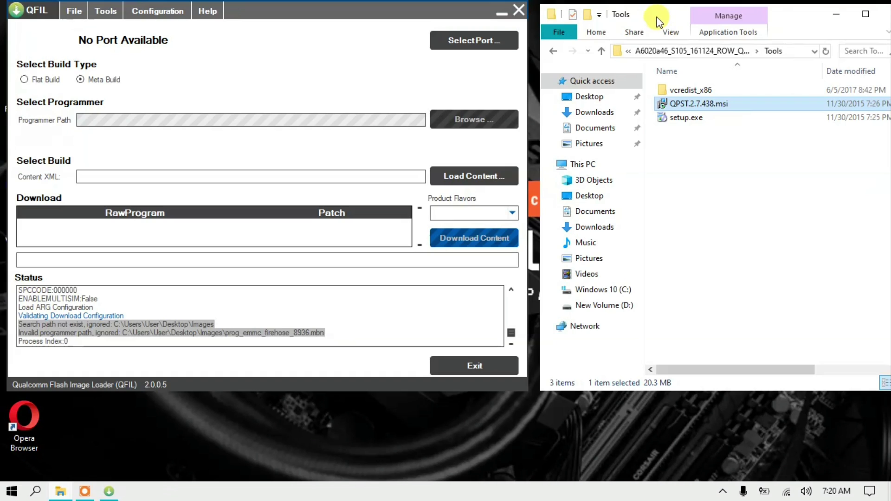
# Return to the parent firmware folder, open Images and look through the firmware files.
pyautogui.click(559, 53)
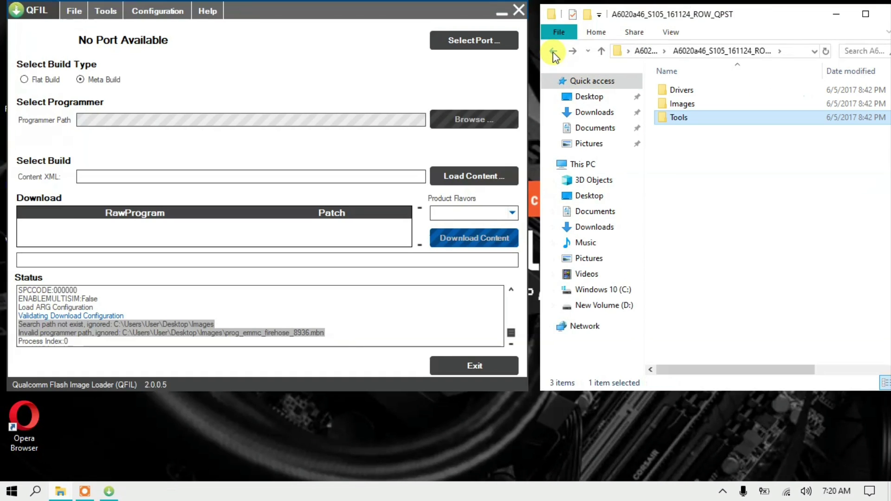
pyautogui.click(661, 107)
pyautogui.doubleClick(684, 106)
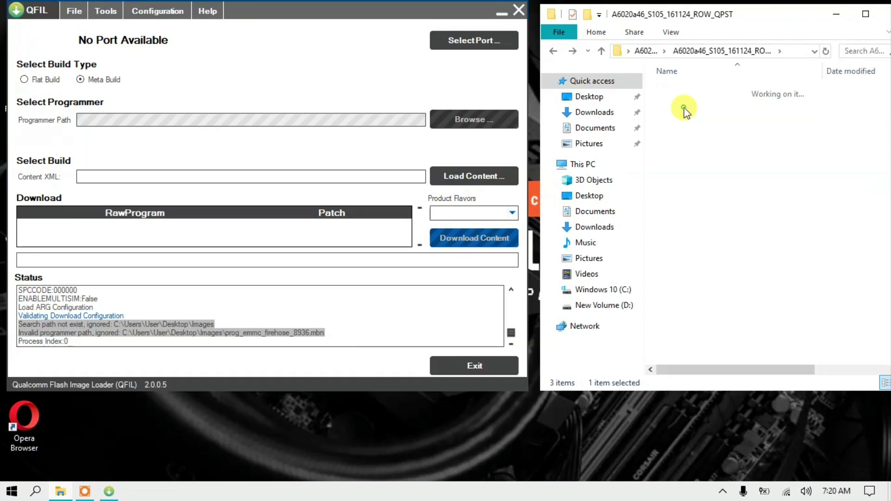
pyautogui.scroll(-5, 684, 107)
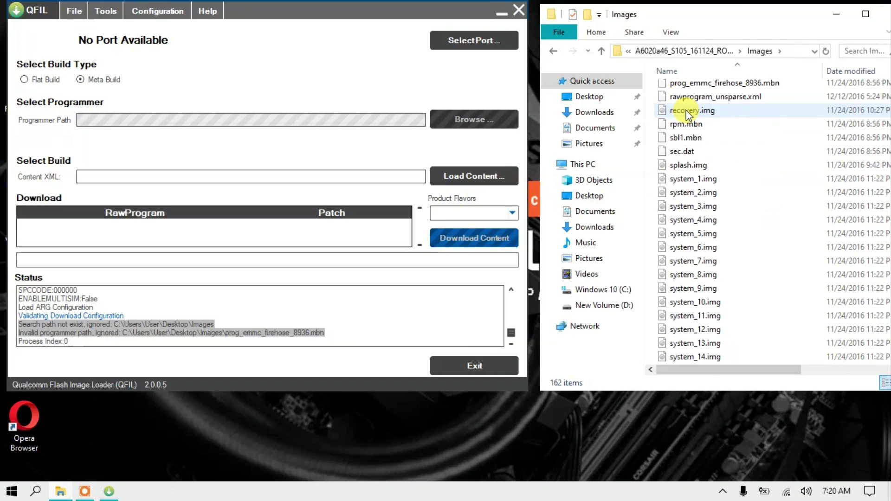
pyautogui.scroll(5, 684, 111)
pyautogui.click(286, 77)
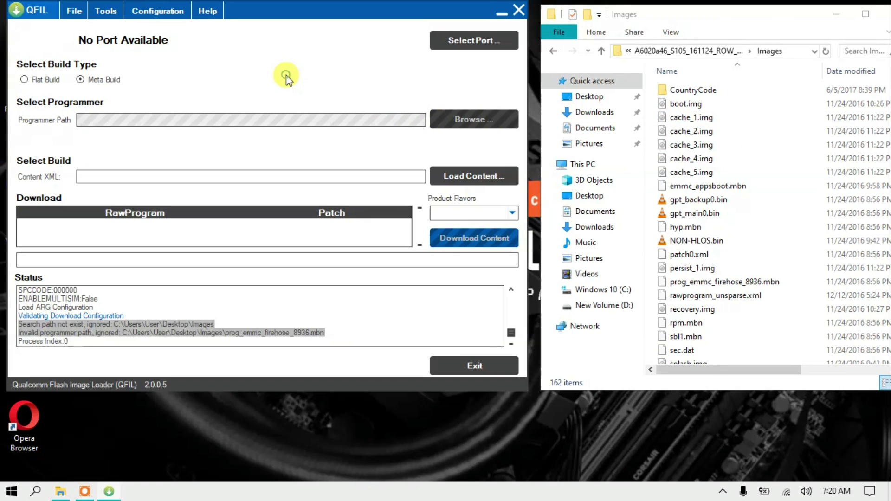
pyautogui.scroll(-1, 731, 134)
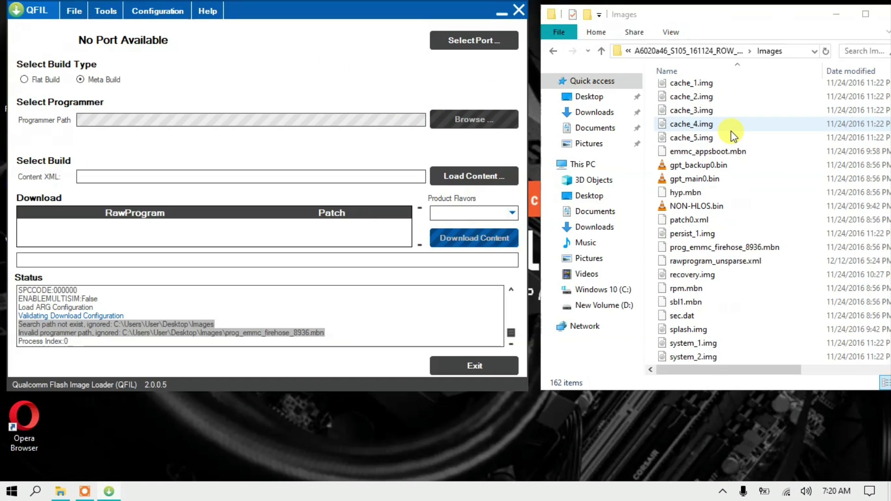
pyautogui.scroll(1, 732, 134)
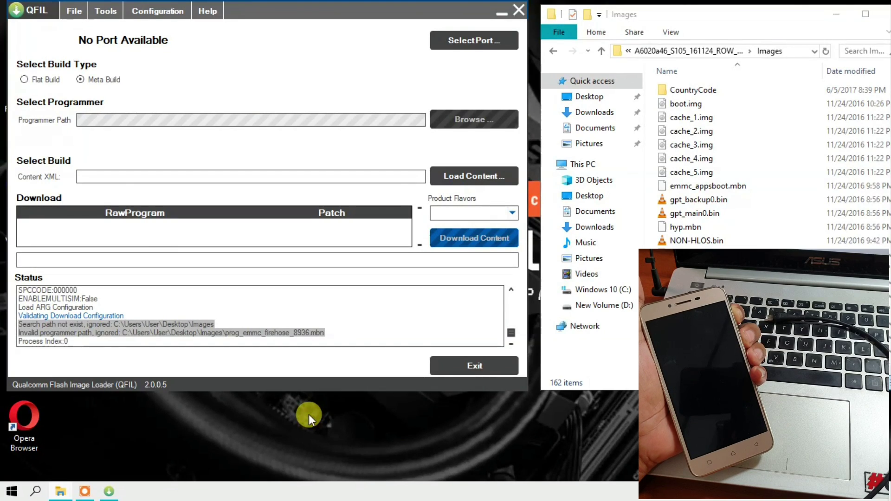
# Search Windows for Device Manager, open it and place its window below the port status in QFIL.
pyautogui.click(37, 491)
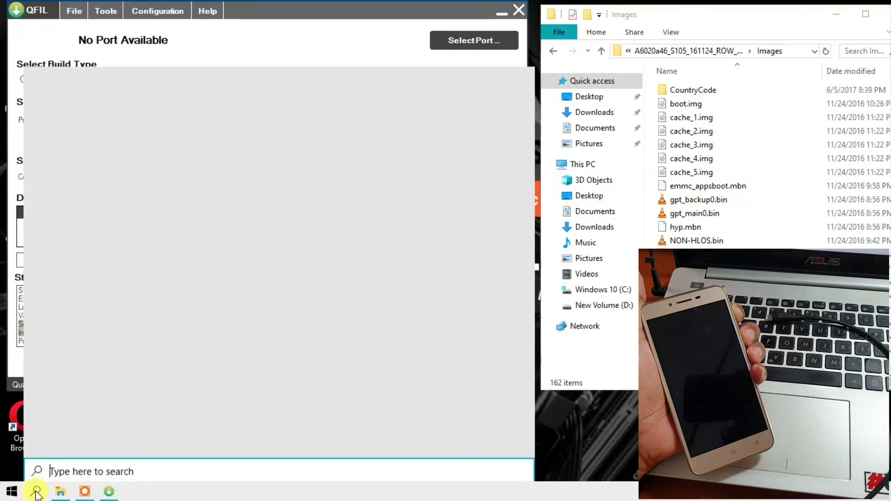
pyautogui.write('dev')
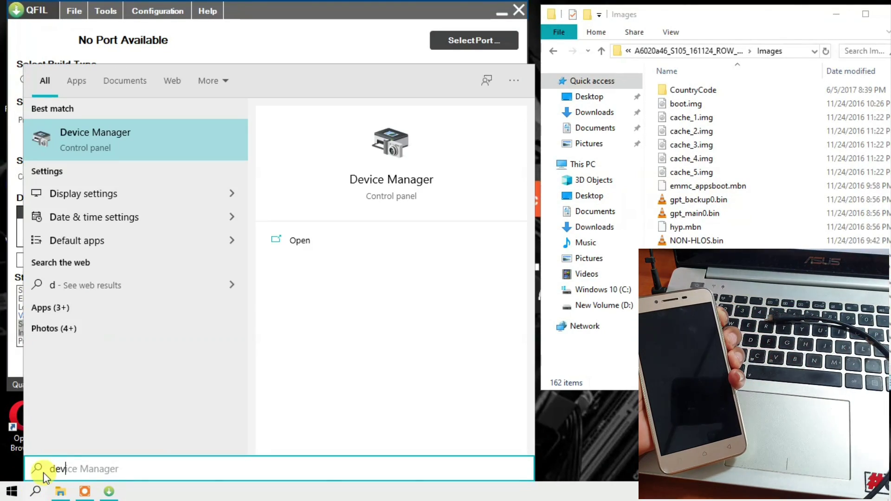
pyautogui.click(152, 133)
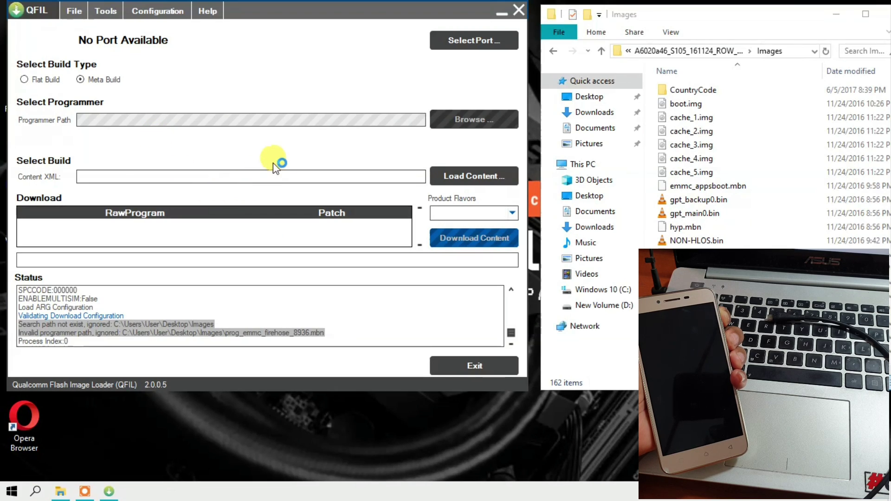
pyautogui.moveTo(281, 47); pyautogui.dragTo(227, 249)
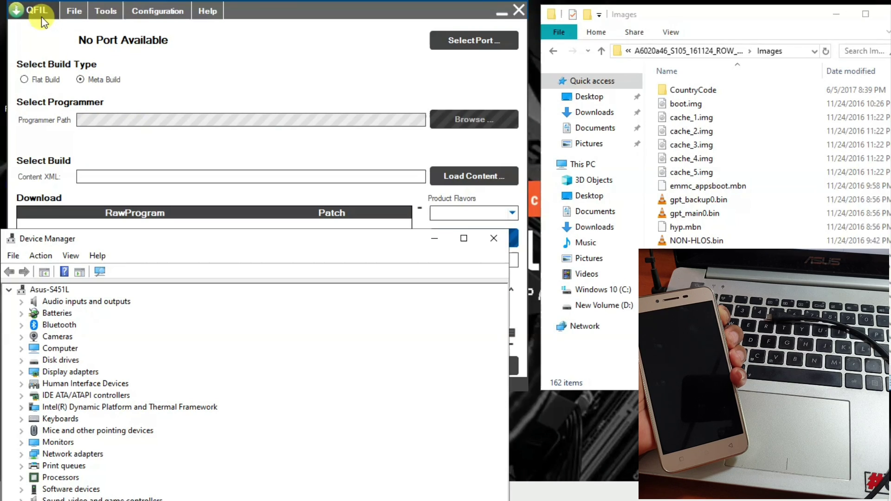
# Check the phone's port in QFIL and under Ports (COM & LPT) in Device Manager, and minimize Device Manager.
pyautogui.click(82, 42)
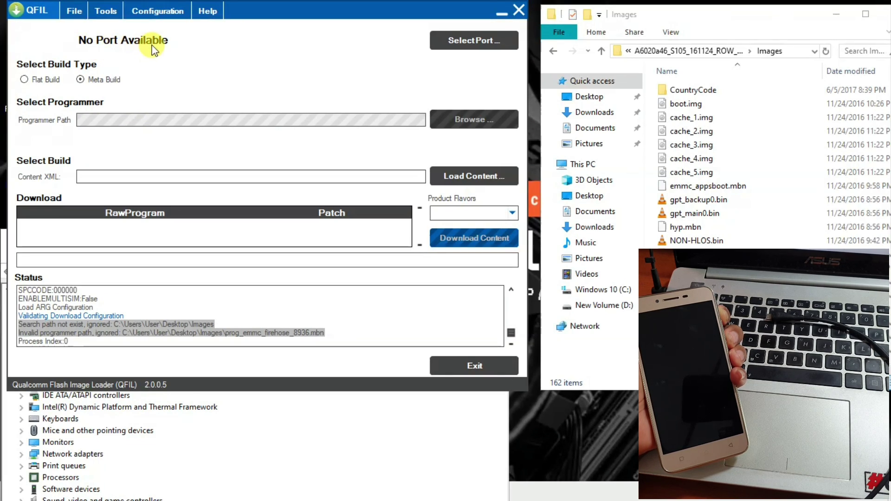
pyautogui.click(229, 455)
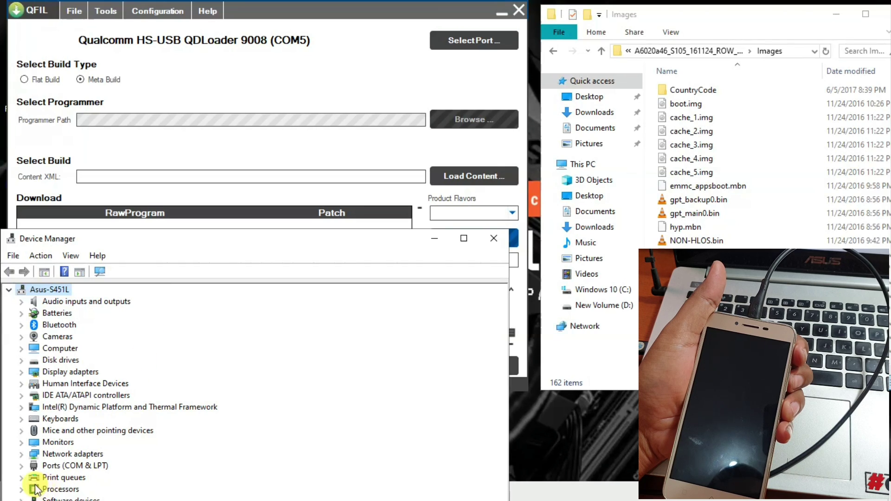
pyautogui.click(21, 466)
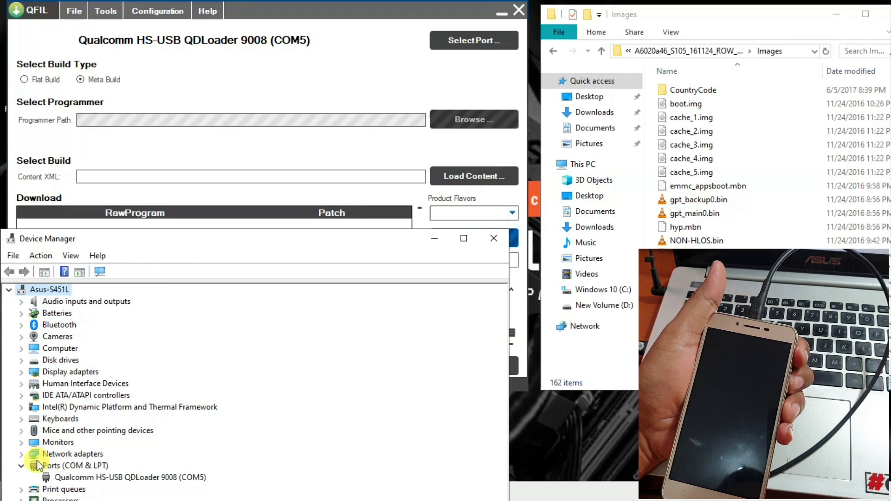
pyautogui.click(81, 480)
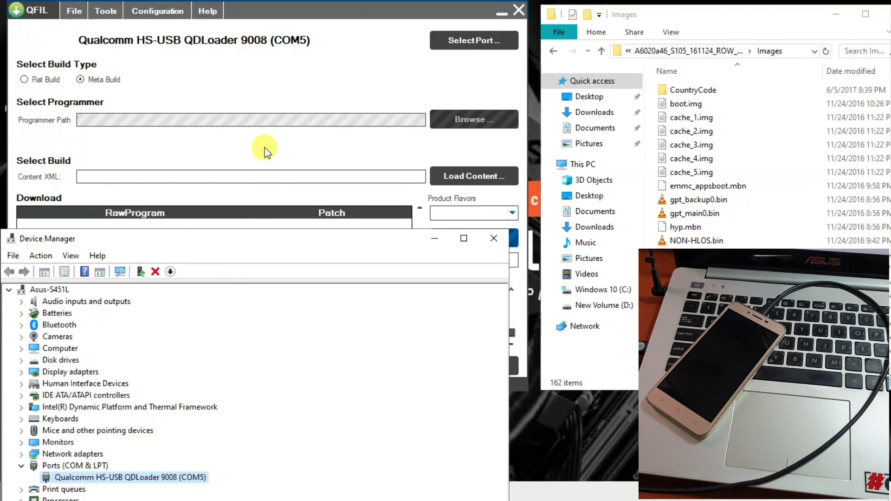
pyautogui.click(435, 239)
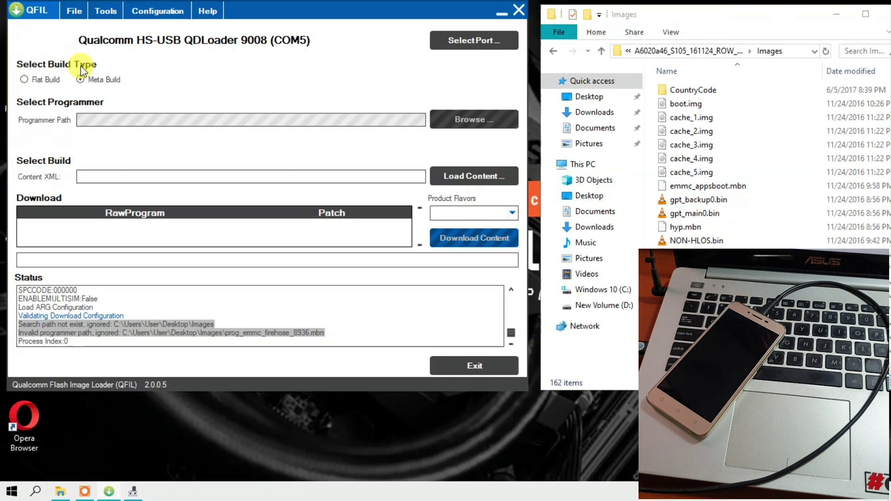
# Set the build type to Flat Build and browse for the programmer in the nested A6020a46_S105_161124_ROW_QPST folder on the Desktop.
pyautogui.click(24, 79)
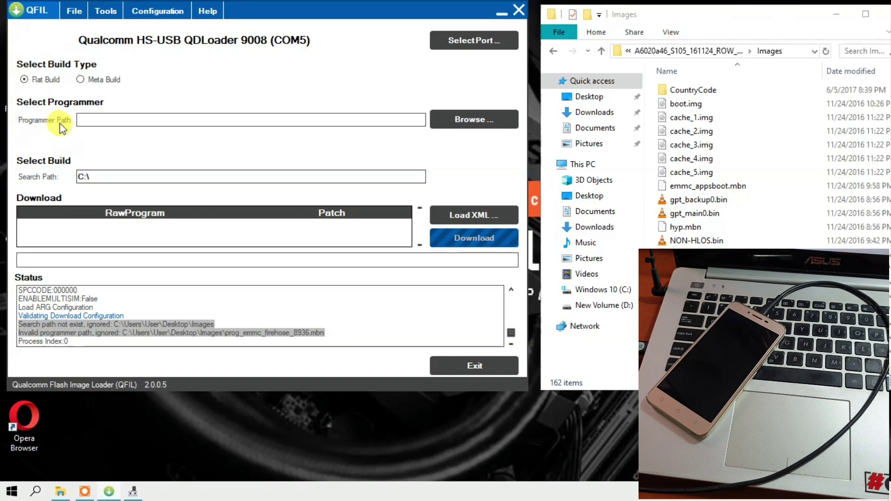
pyautogui.click(459, 121)
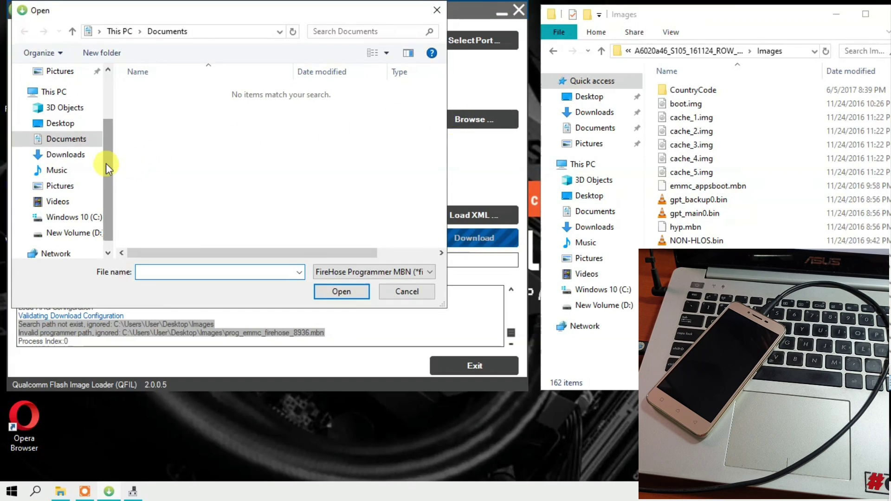
pyautogui.moveTo(106, 164); pyautogui.dragTo(108, 99)
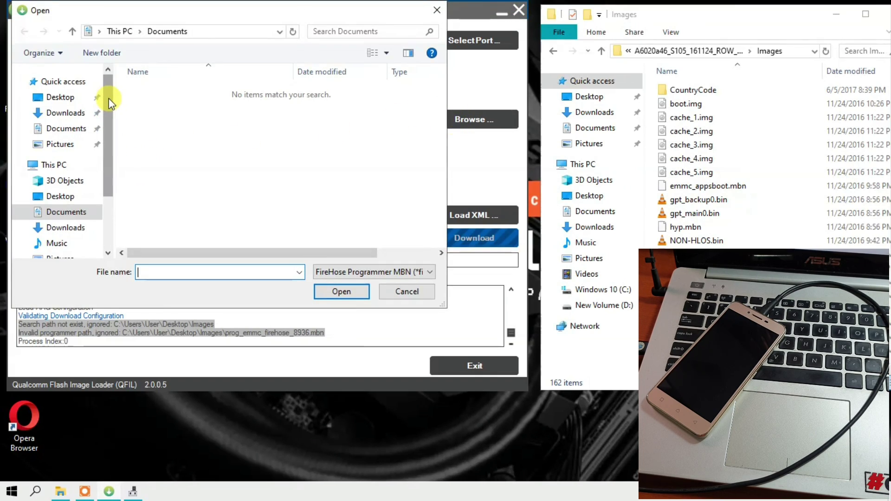
pyautogui.click(61, 98)
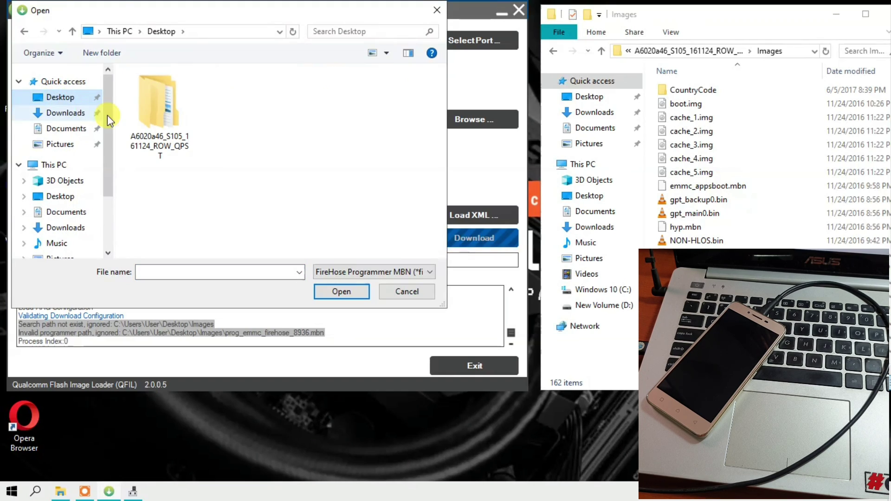
pyautogui.click(140, 147)
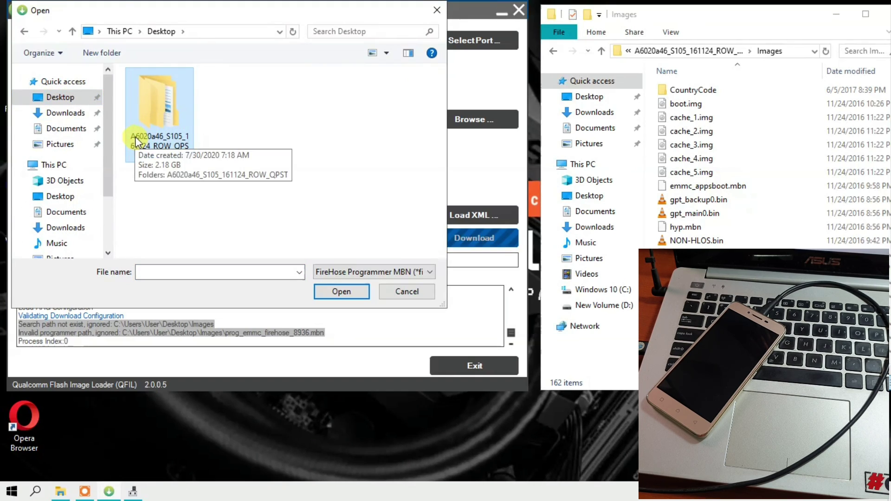
pyautogui.doubleClick(157, 136)
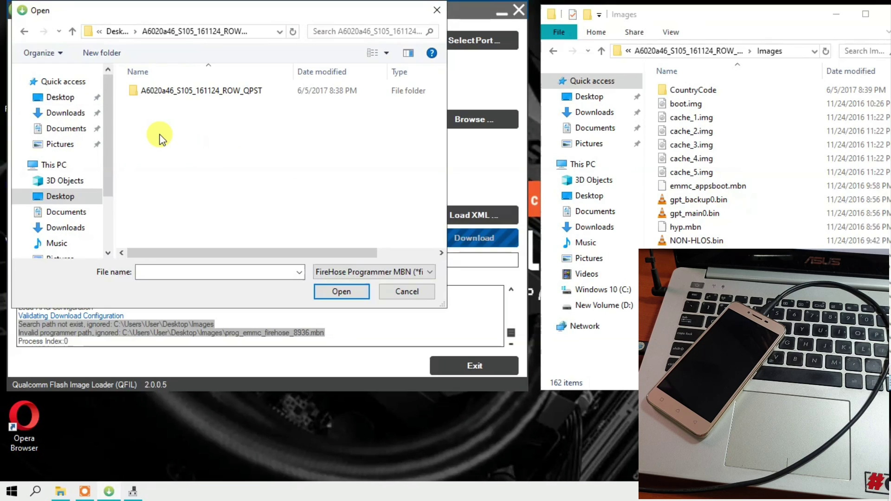
pyautogui.click(154, 92)
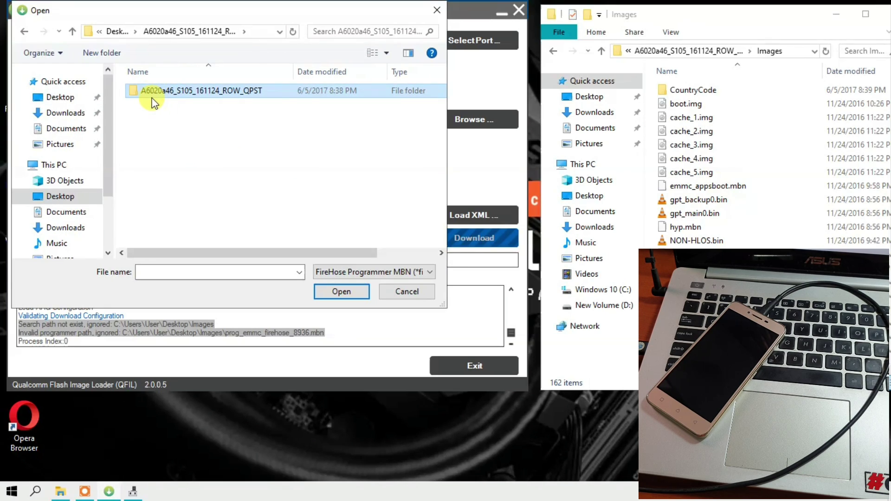
pyautogui.doubleClick(158, 93)
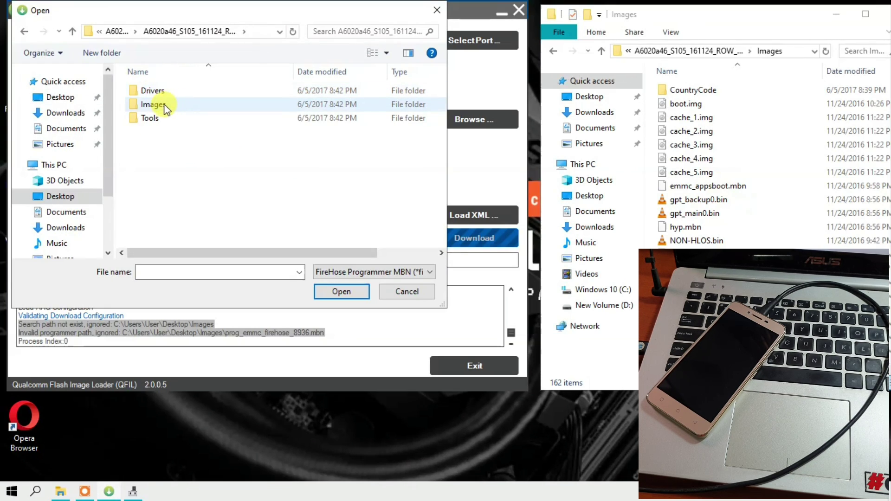
# Load prog_emmc_firehose_8936.mbn from the Images folder as the programmer file.
pyautogui.click(156, 109)
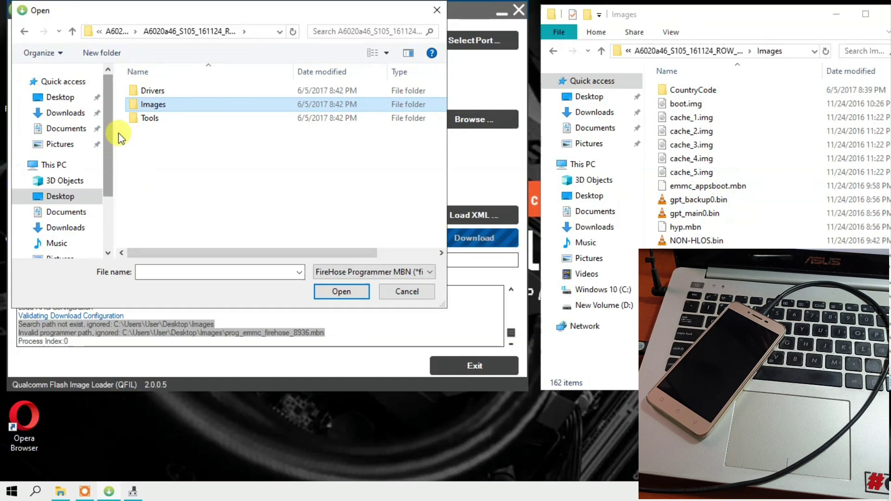
pyautogui.doubleClick(140, 106)
pyautogui.click(154, 106)
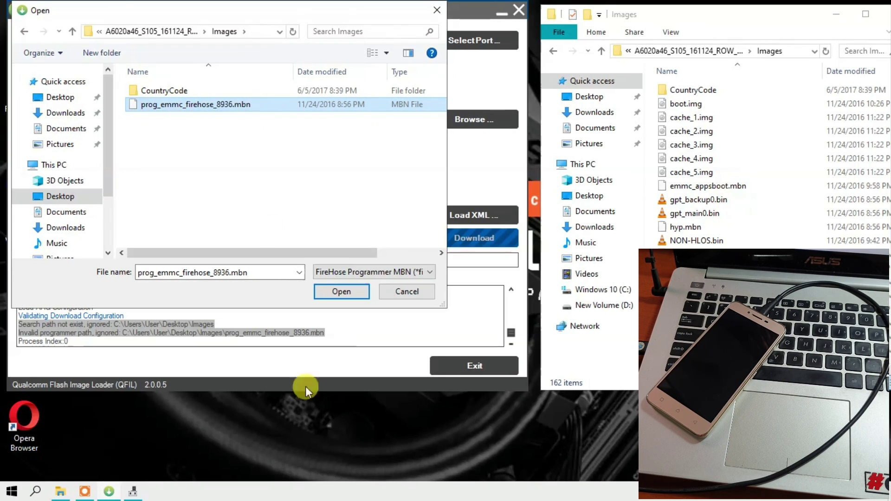
pyautogui.click(335, 293)
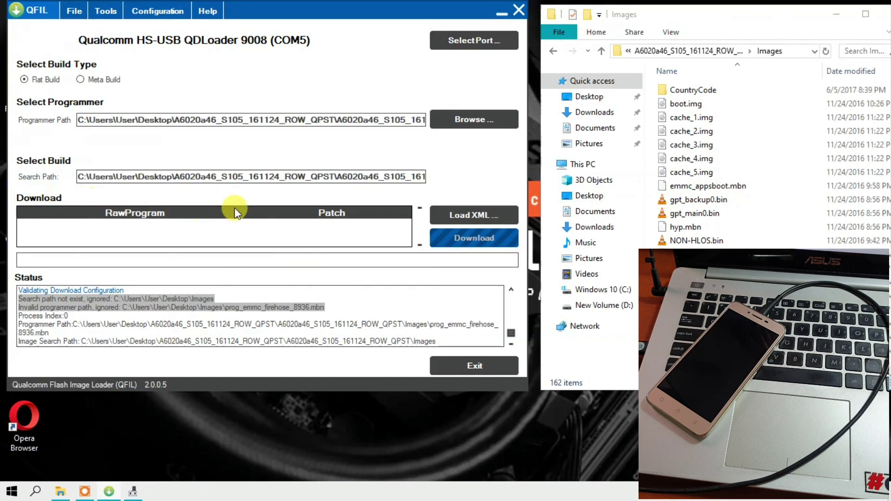
# Load rawprogram_unsparse.xml and patch0.xml from the Images folder and start the firmware download to the phone.
pyautogui.click(452, 215)
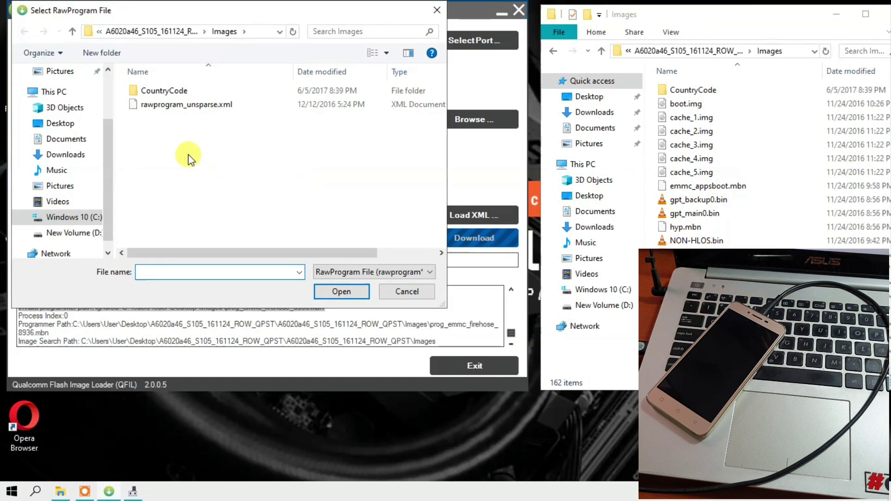
pyautogui.click(152, 107)
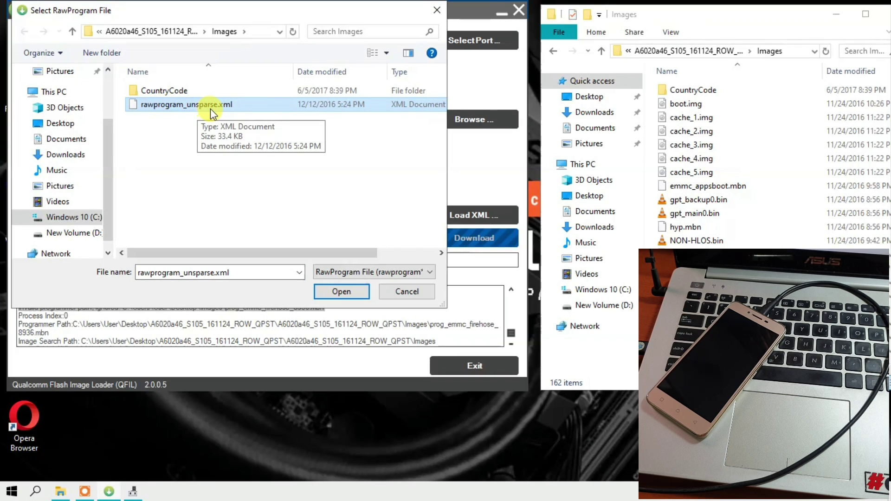
pyautogui.click(334, 293)
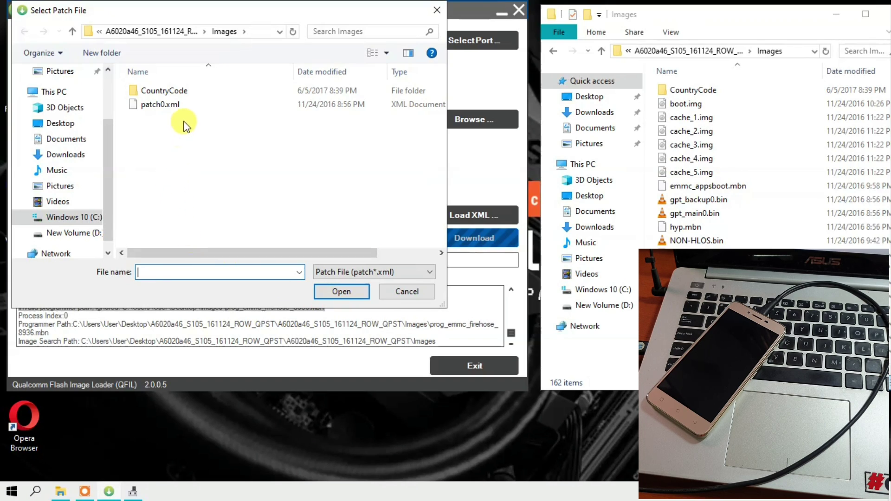
pyautogui.click(145, 108)
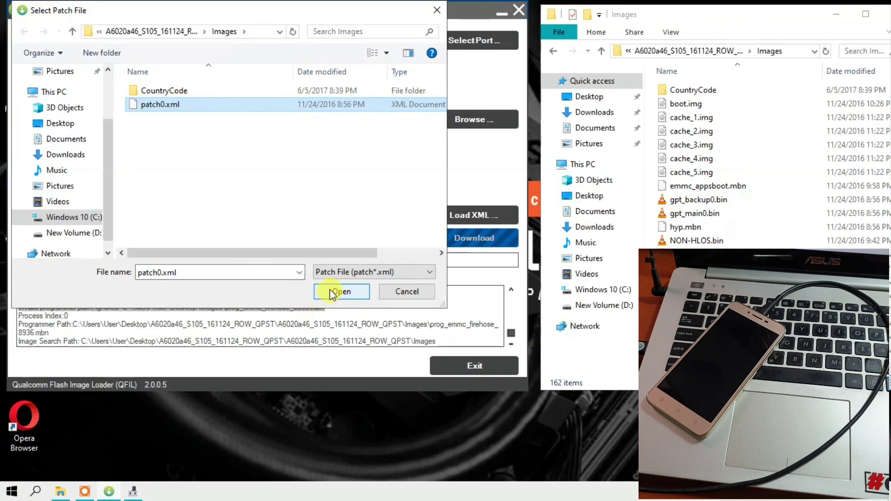
pyautogui.click(341, 291)
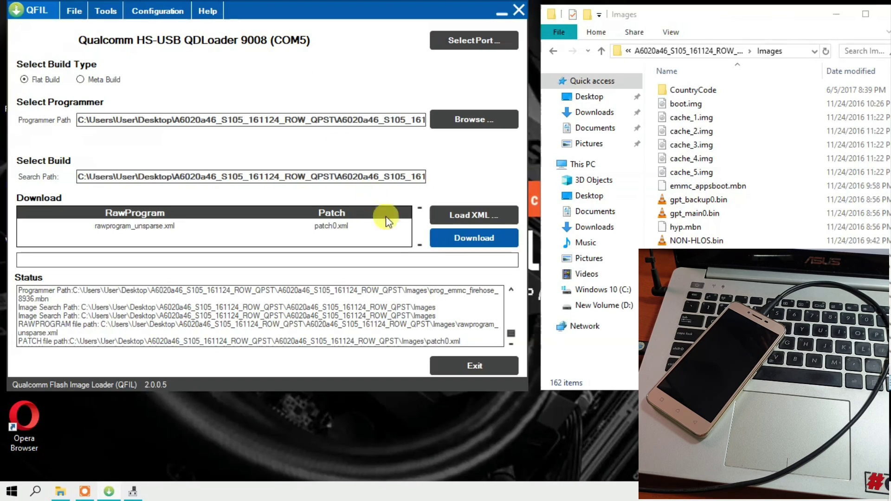
pyautogui.click(466, 241)
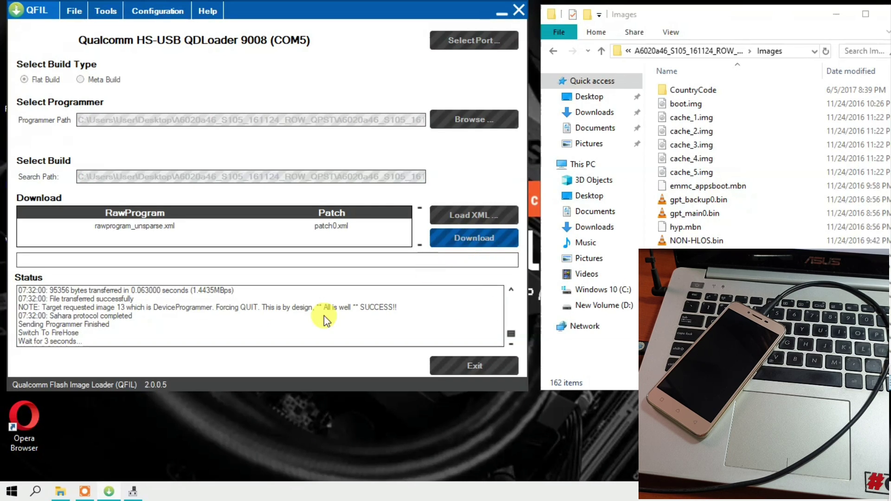